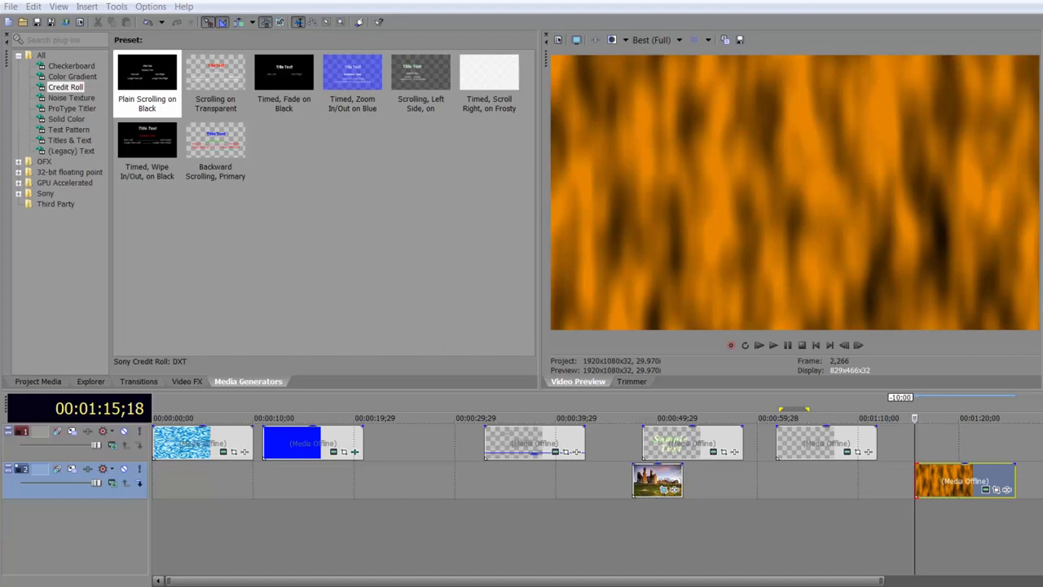
Step: Switch to the Word document with the sample credit roll and examine the "A Hot Place" subtitle line
left_click_drag(530, 8, 413, 7)
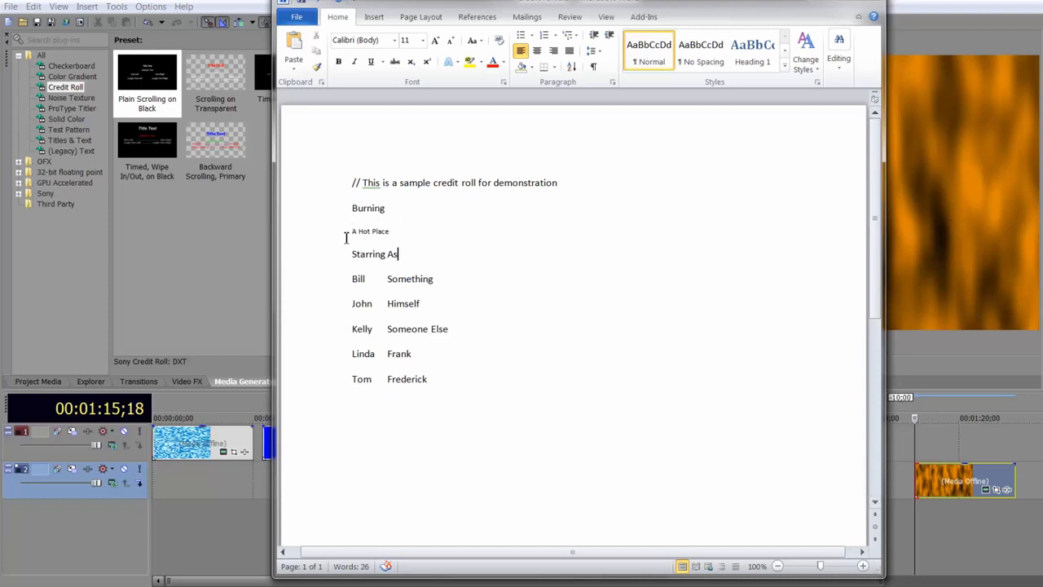
left_click_drag(353, 233, 392, 236)
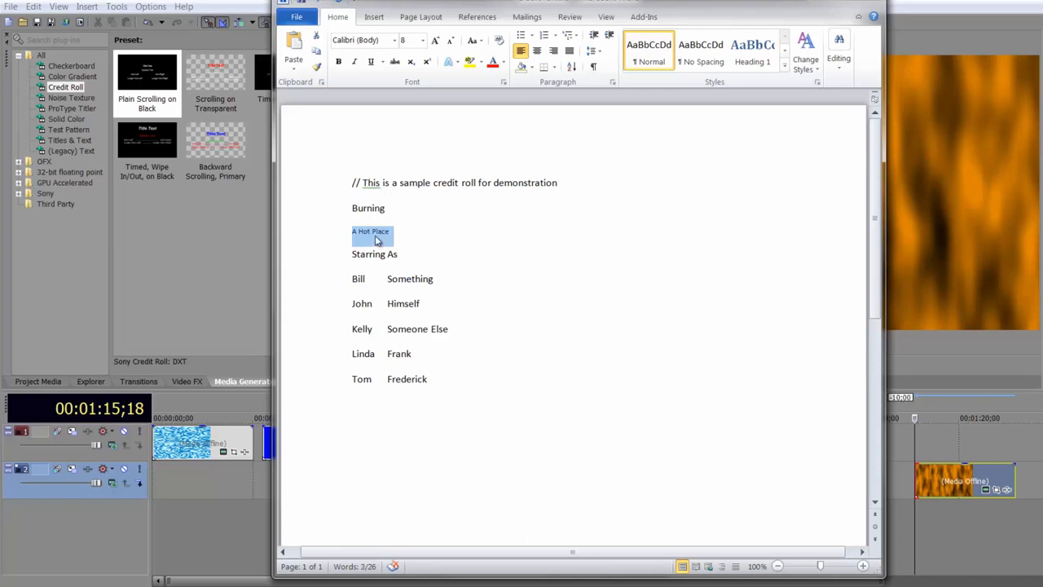
mouse_move(379, 236)
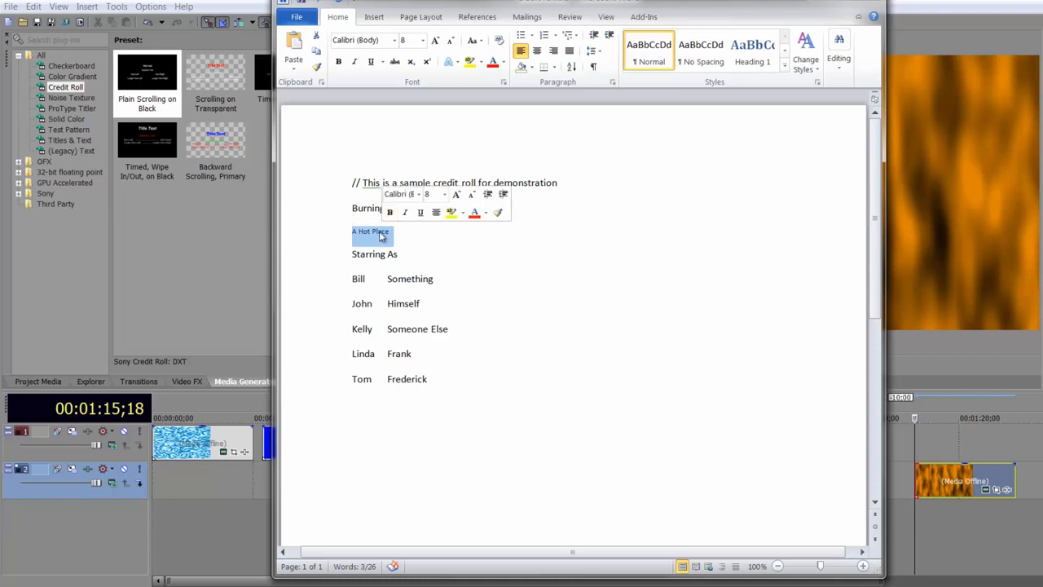
left_click(408, 256)
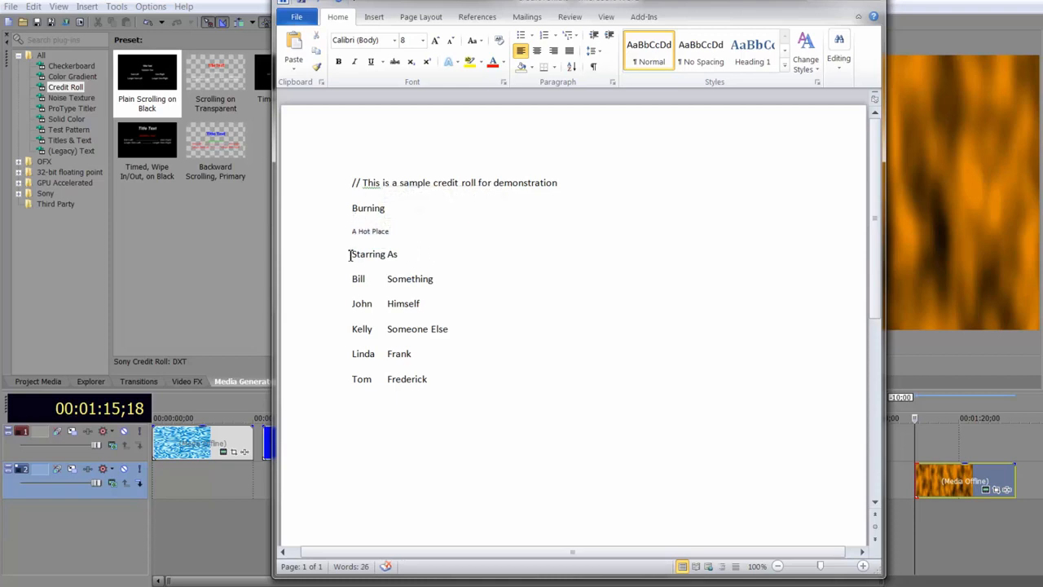
key("Up")
Step: Save the document to the Desktop as the plain text file credit roll.txt with Windows (Default) encoding and return to Sony Vegas
left_click(299, 18)
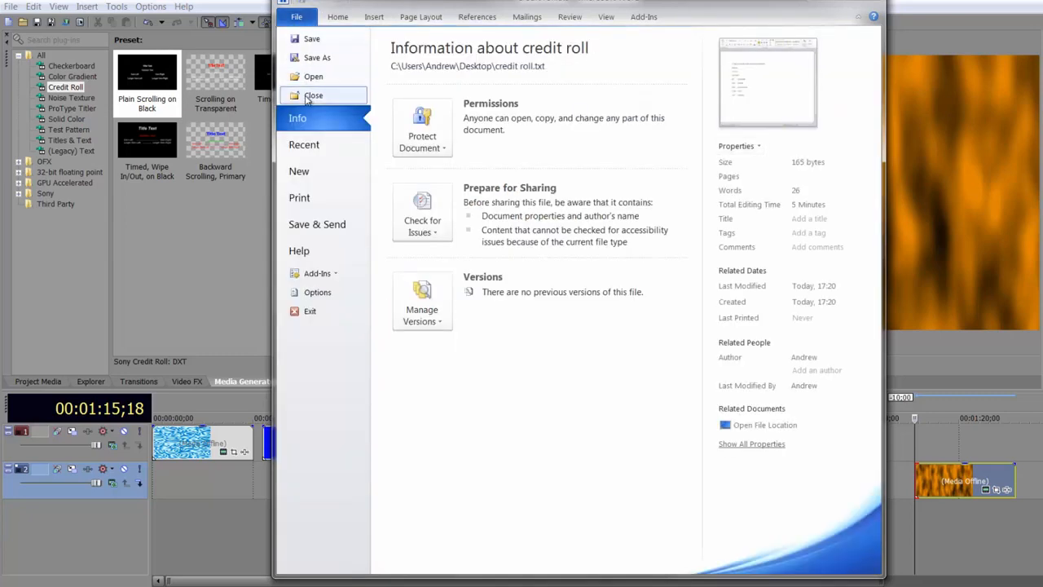
key("Escape")
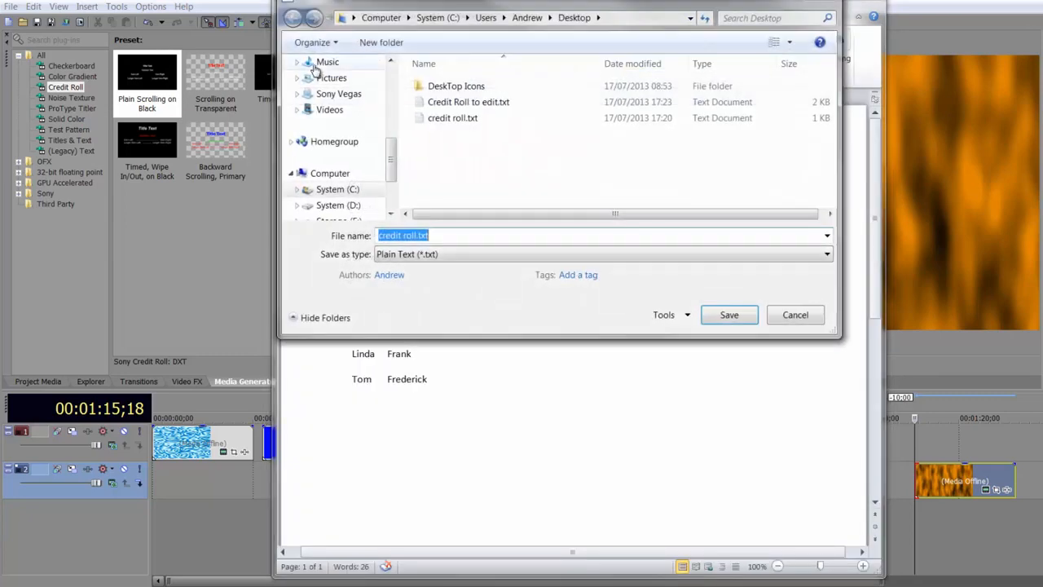
left_click(427, 256)
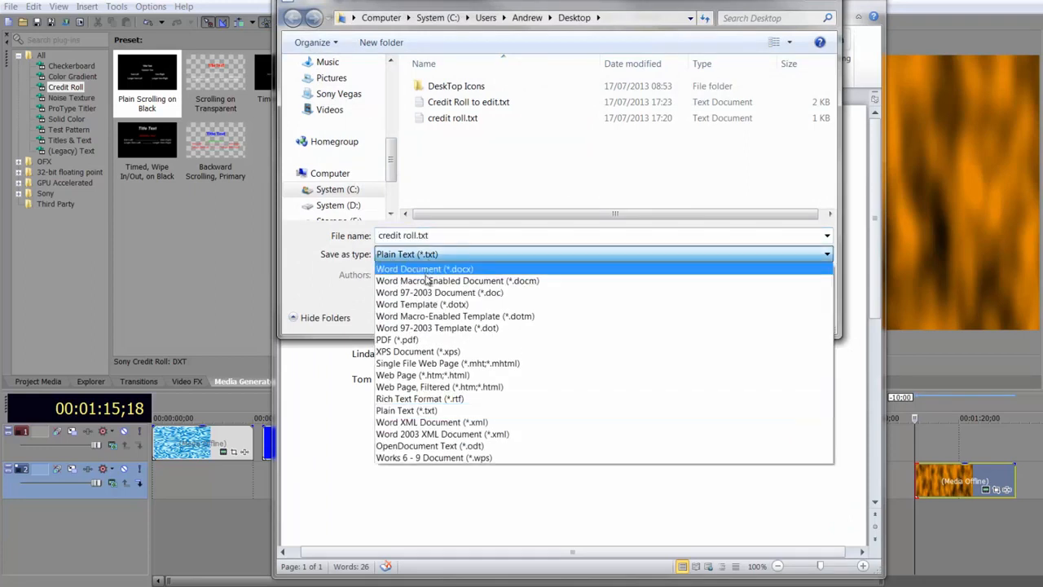
left_click(424, 410)
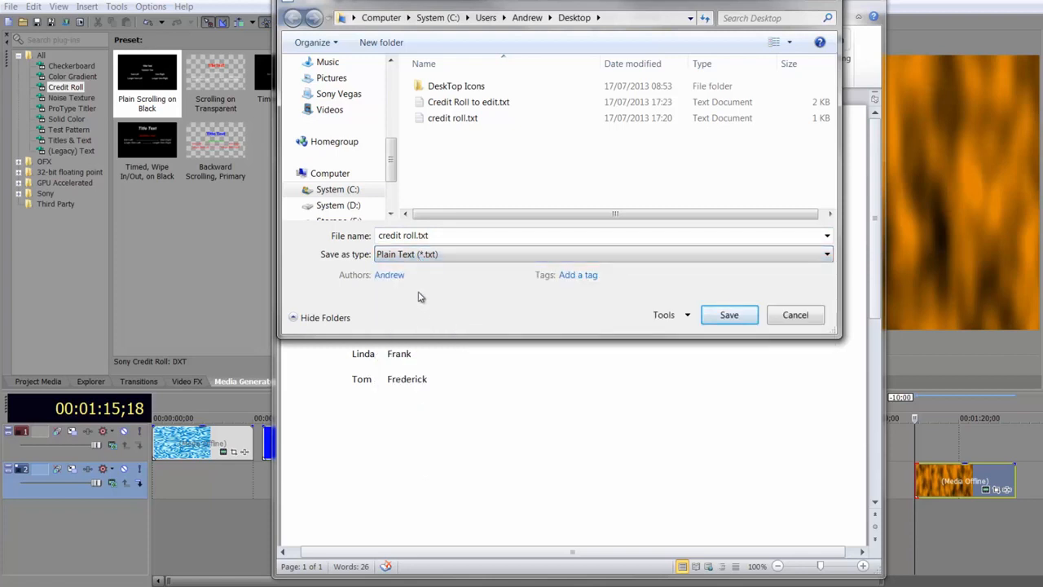
left_click(729, 318)
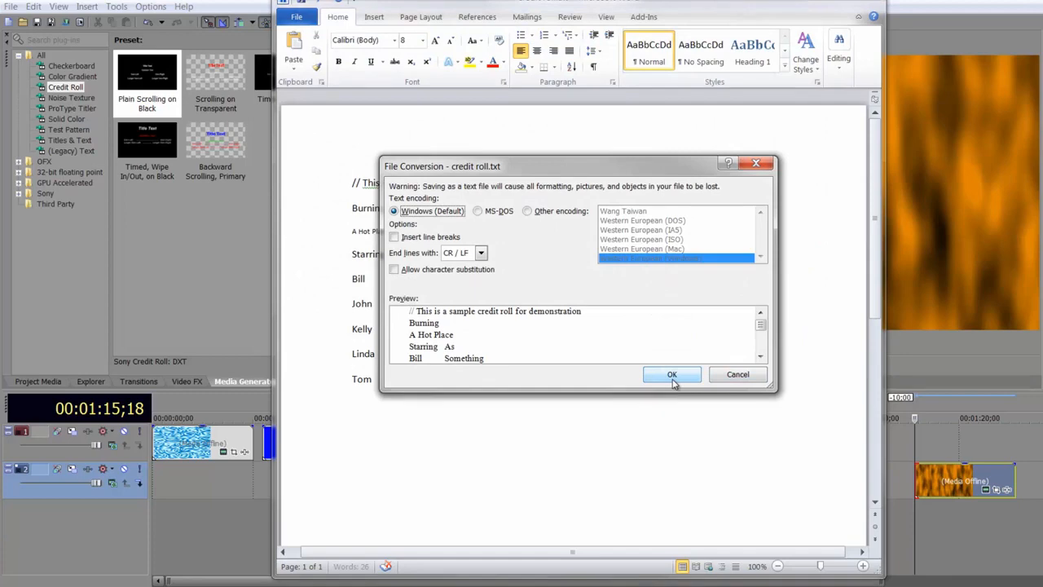
left_click(671, 376)
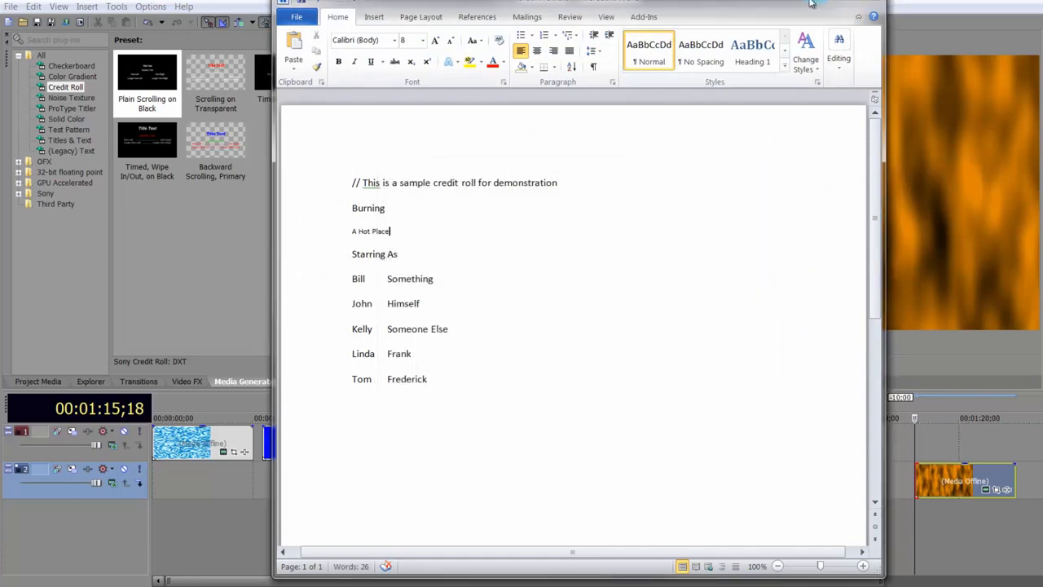
left_click(855, 2)
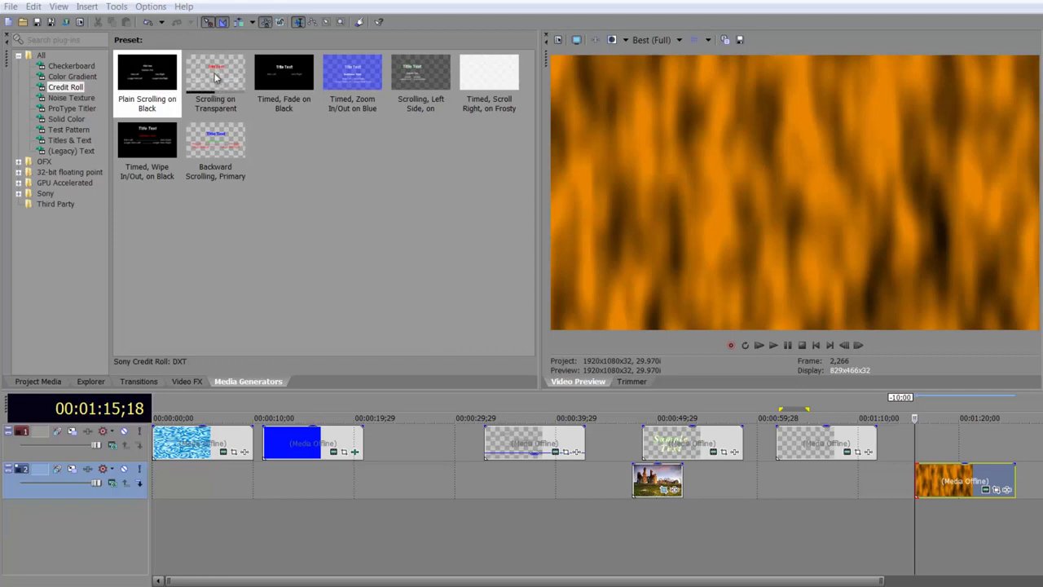
Step: Add the Scrolling on Transparent credit roll to track 1 directly above the orange texture clip and preview it
left_click_drag(204, 78, 920, 443)
left_click(938, 445)
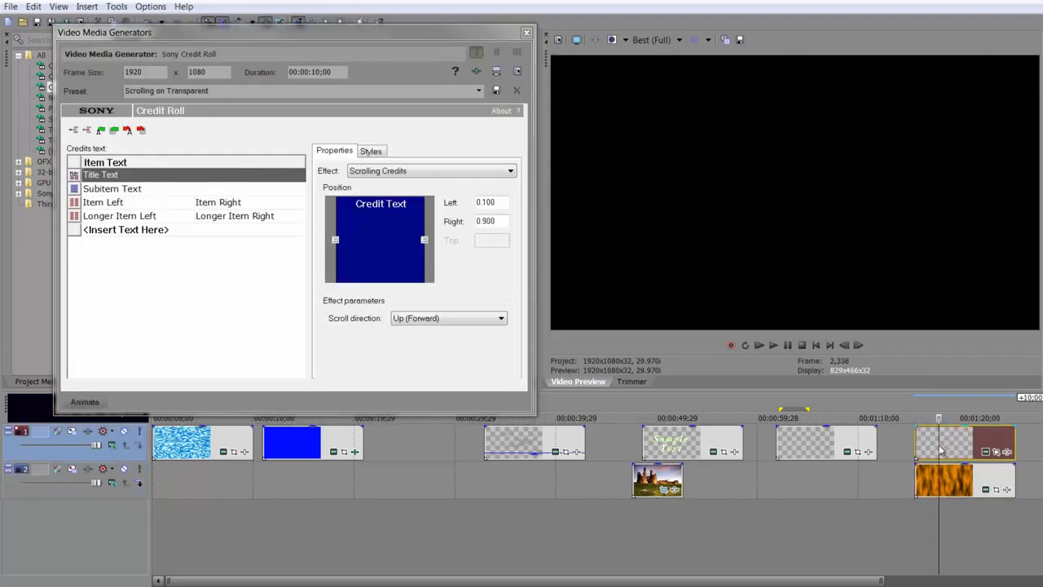
key("space")
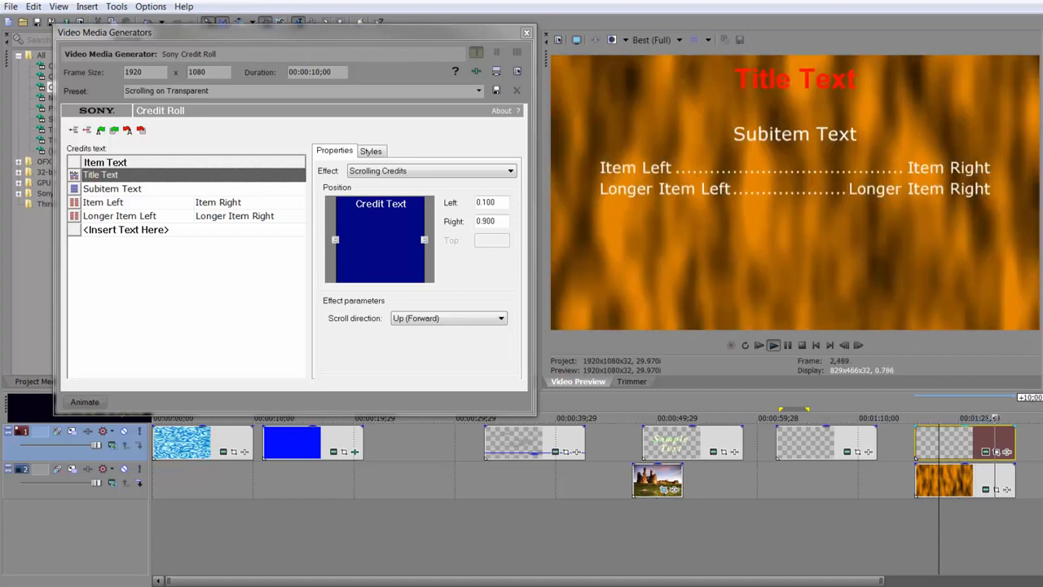
left_click_drag(998, 418, 939, 418)
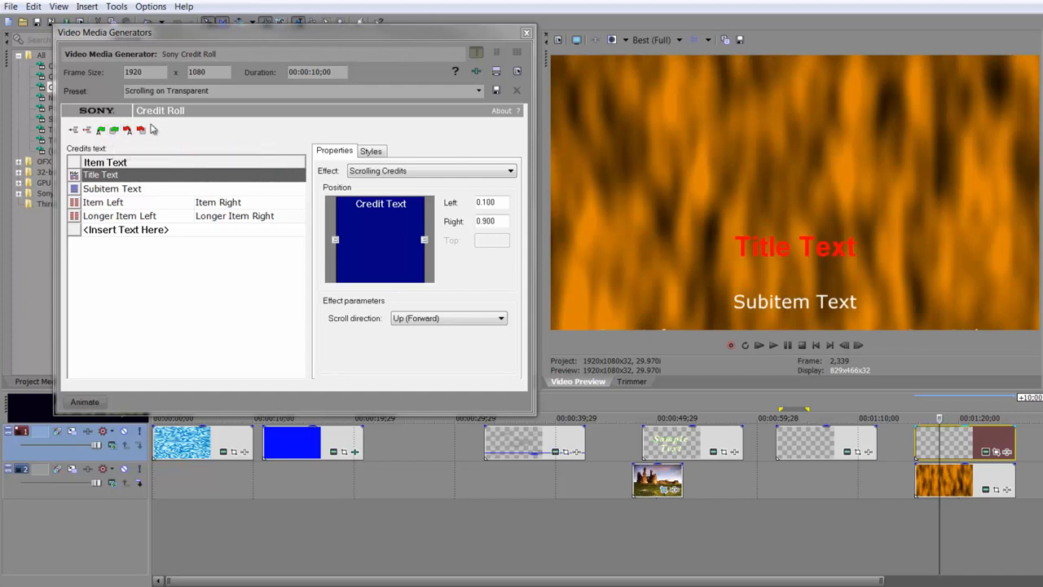
Step: Import the credits text from credit roll.txt into the credit roll and preview the scrolling result
left_click(101, 129)
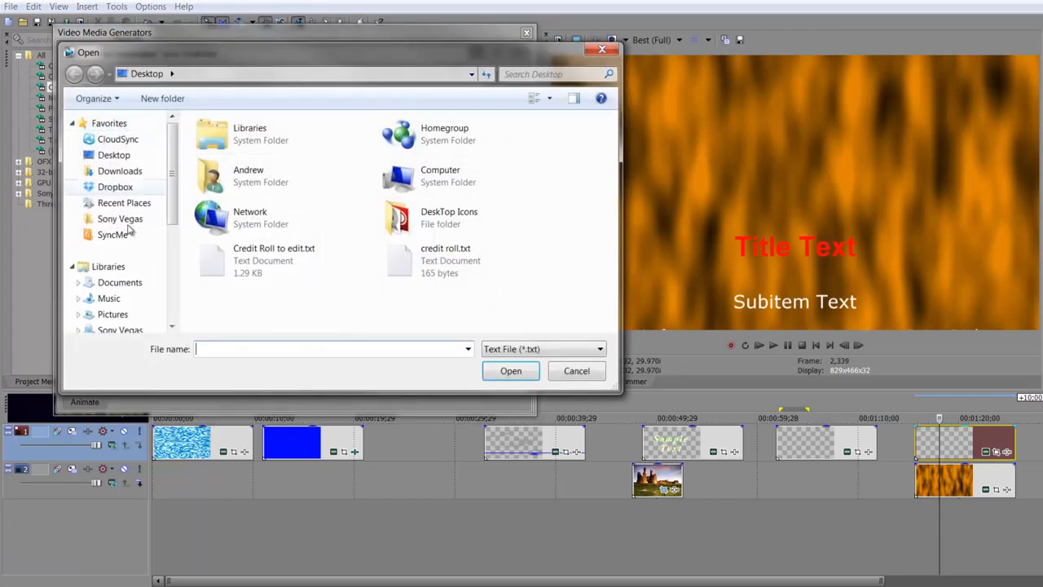
double_click(433, 255)
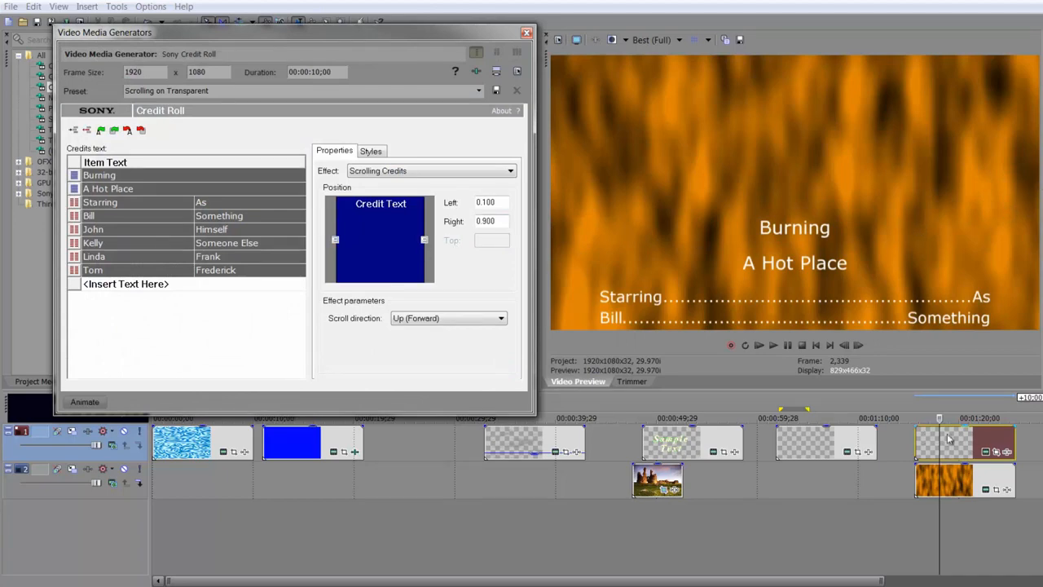
key("space")
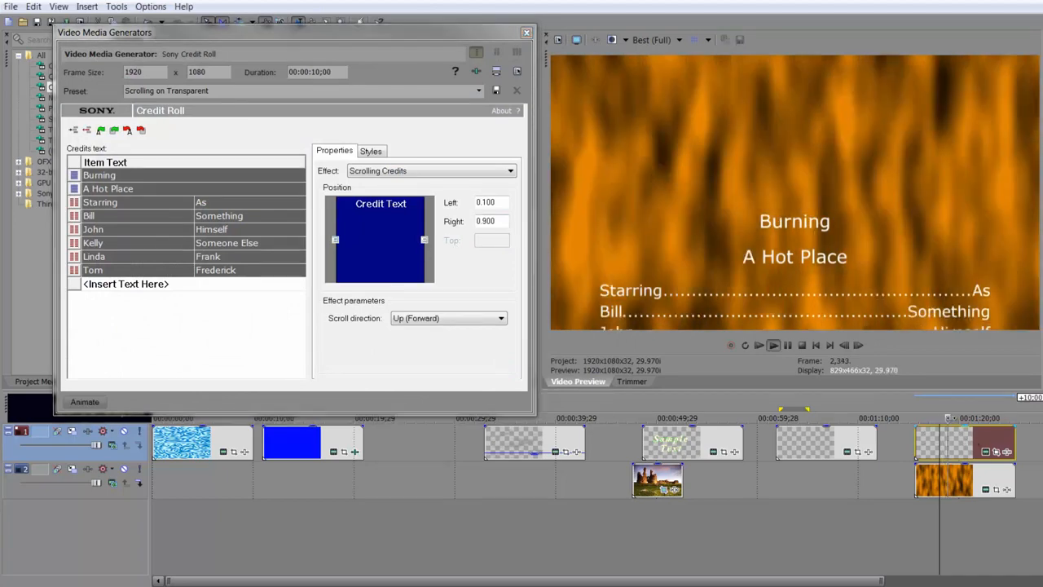
left_click_drag(996, 418, 969, 418)
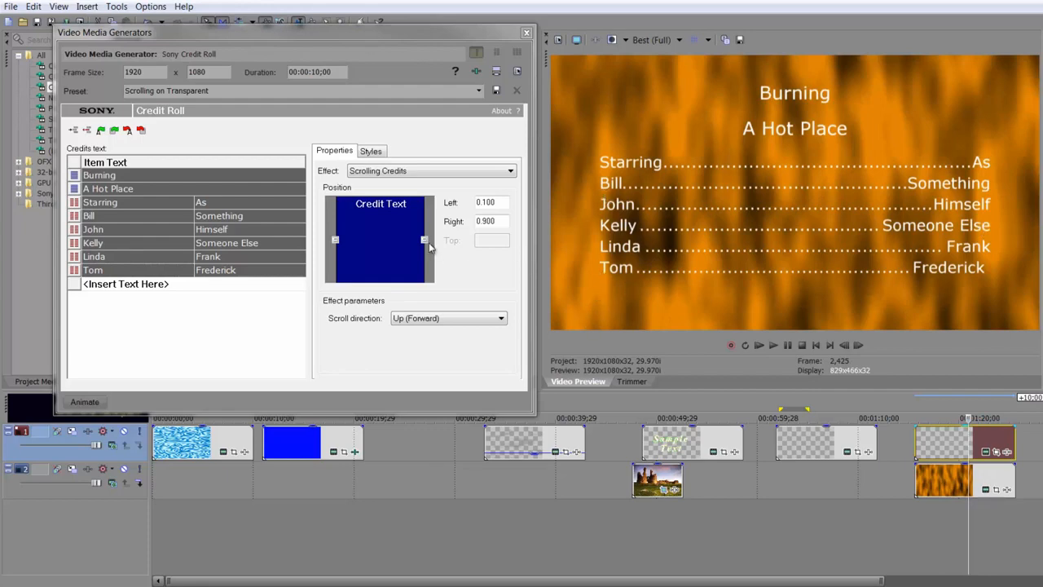
Step: Narrow the credit text area by moving its right edge to 0.787 and its left edge to 0.250
mouse_move(423, 240)
left_mouse_down()
mouse_move(381, 242)
mouse_move(425, 245)
left_mouse_up()
left_click_drag(426, 245, 412, 243)
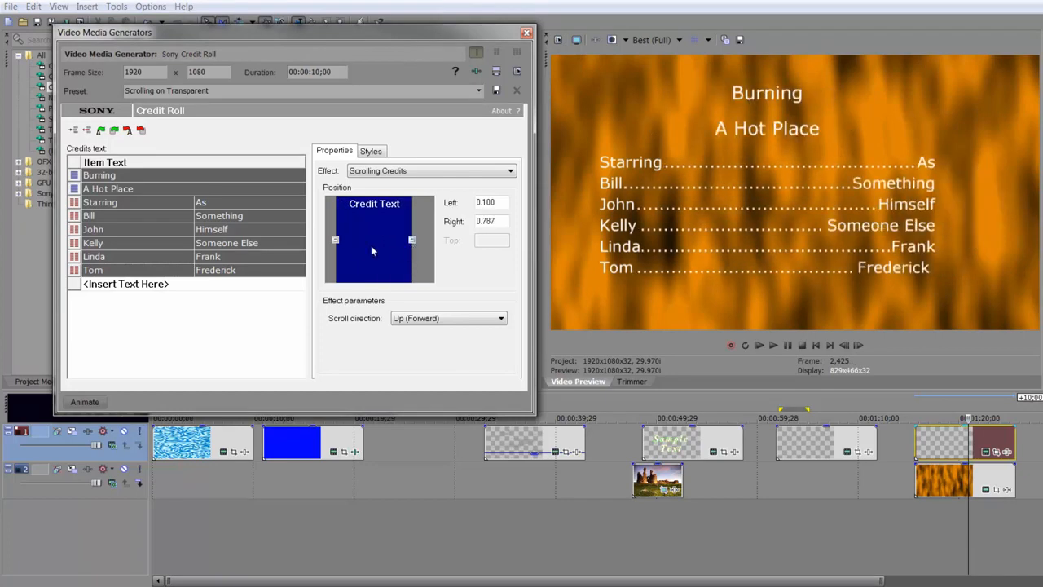
left_click_drag(333, 242, 351, 241)
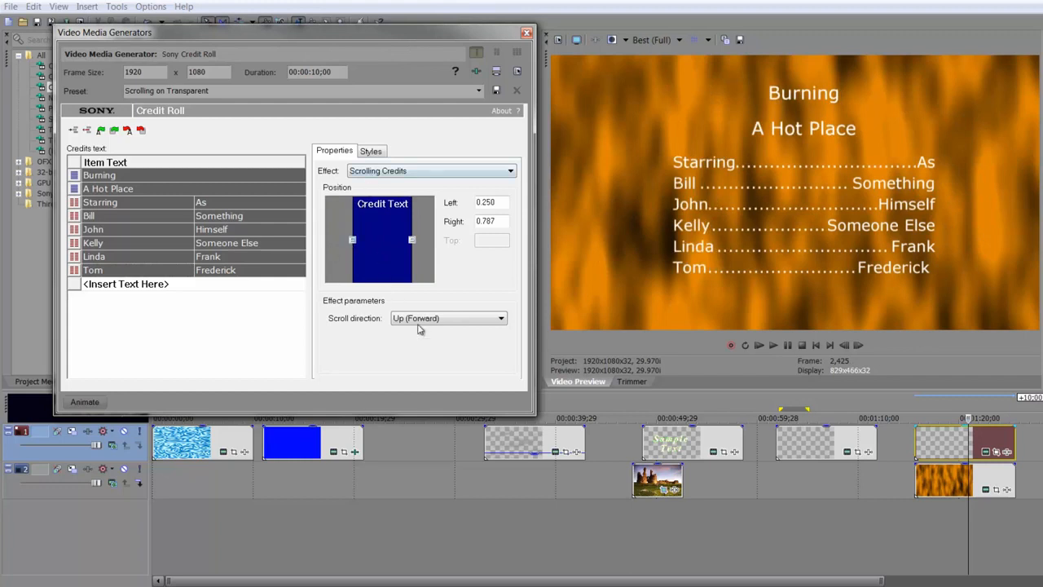
Step: Set the text color of the Single Item style used by the "Burning" row to dark green
left_click(372, 151)
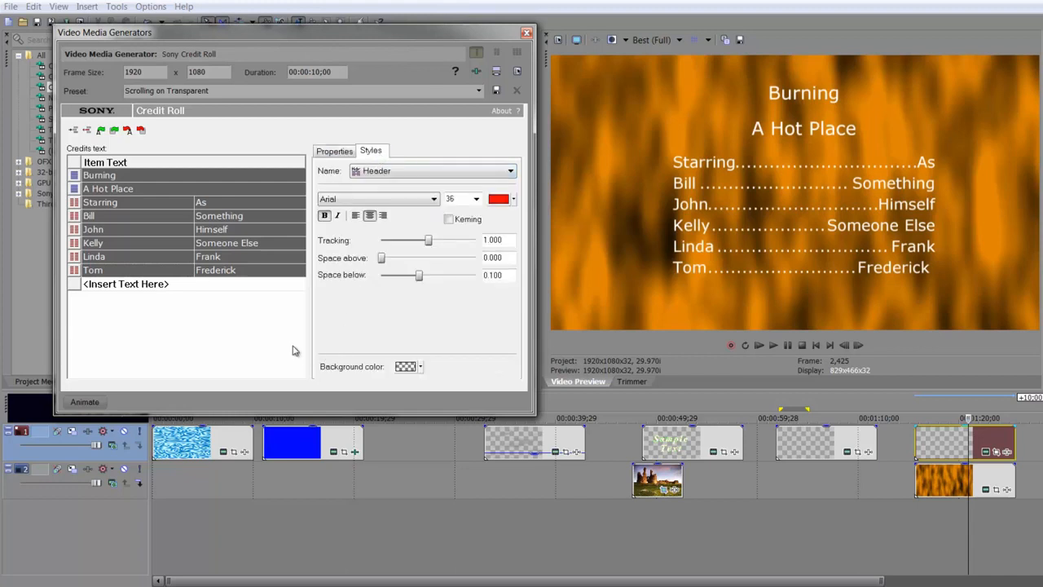
left_click(129, 178)
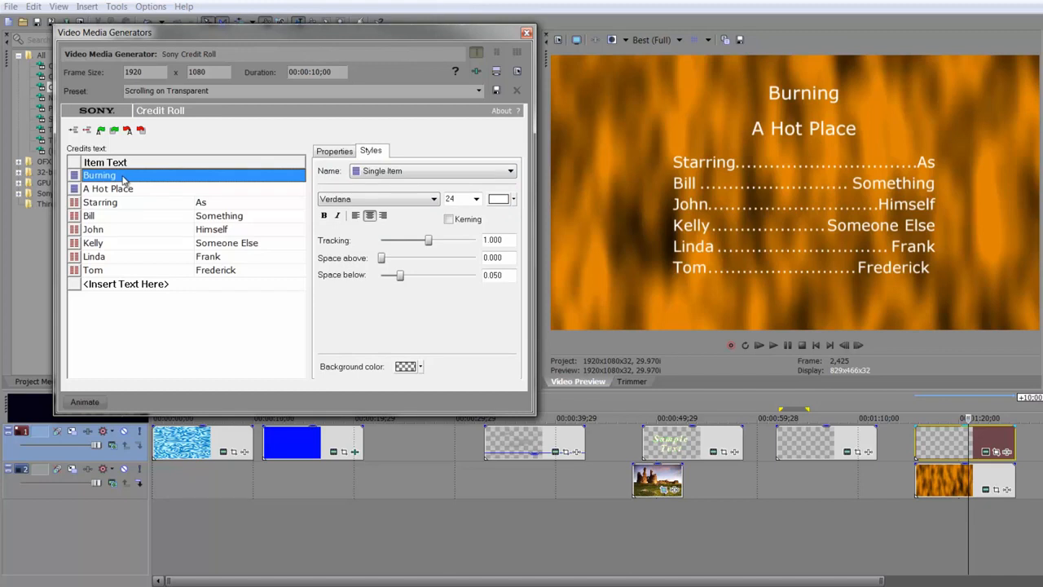
left_click(129, 180)
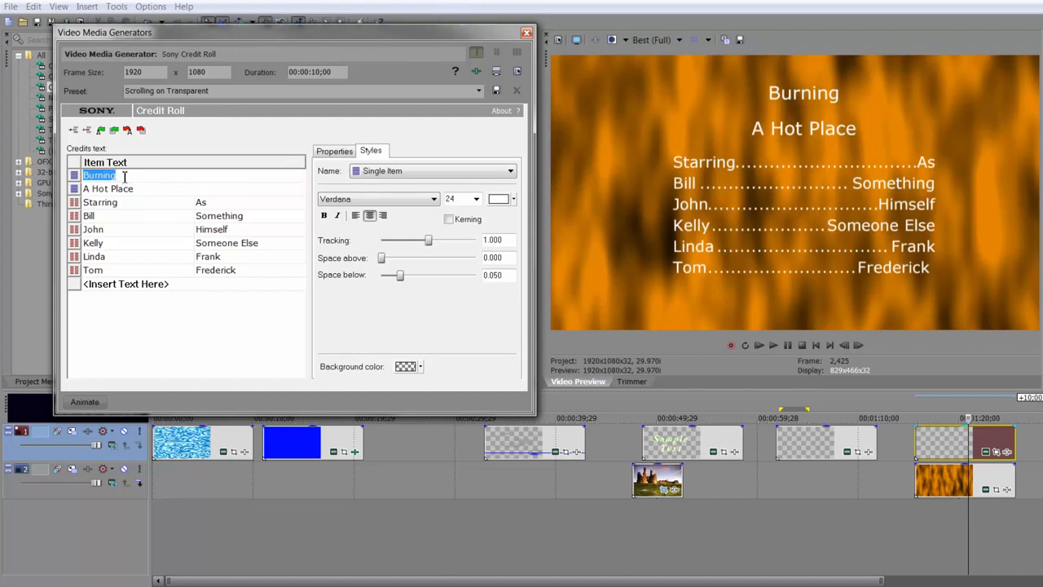
left_click(431, 172)
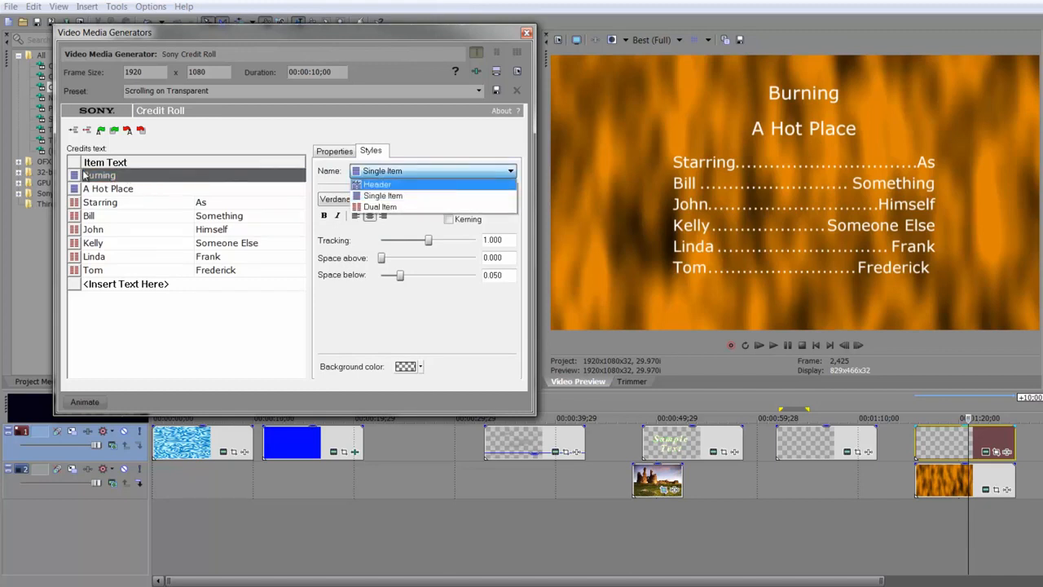
left_click(118, 179)
left_click(390, 172)
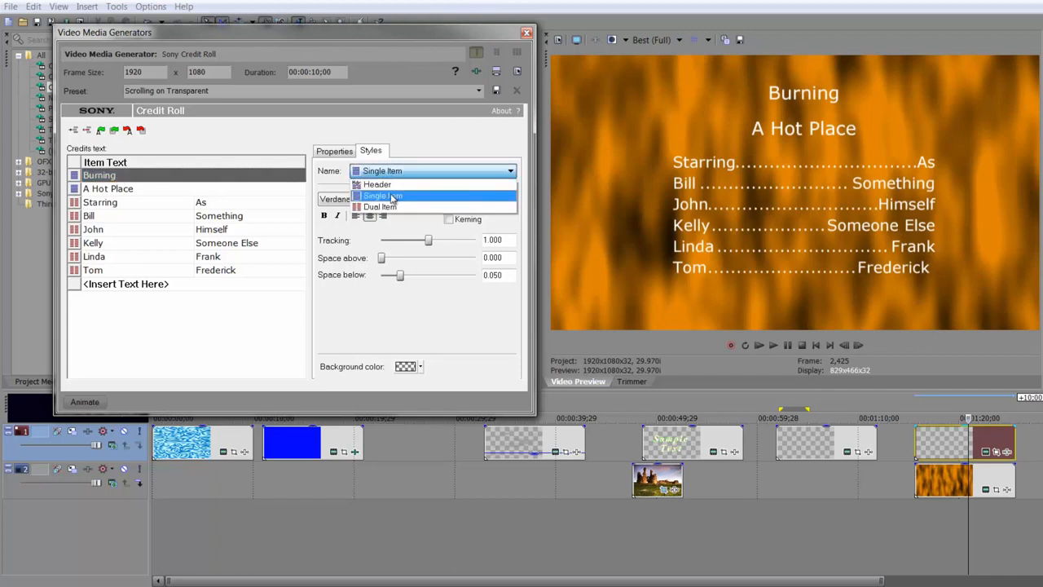
left_click(389, 197)
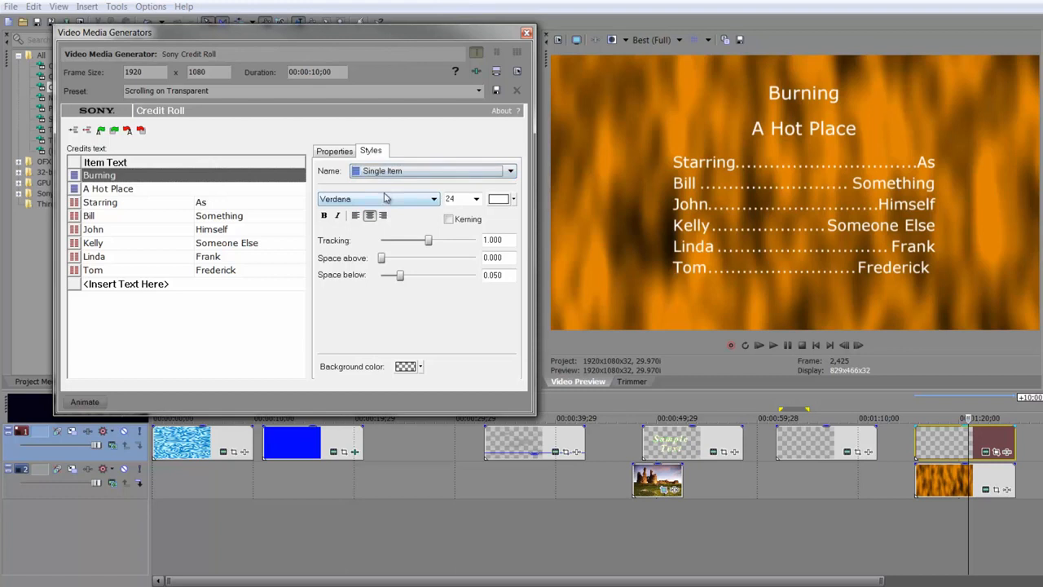
left_click(154, 176)
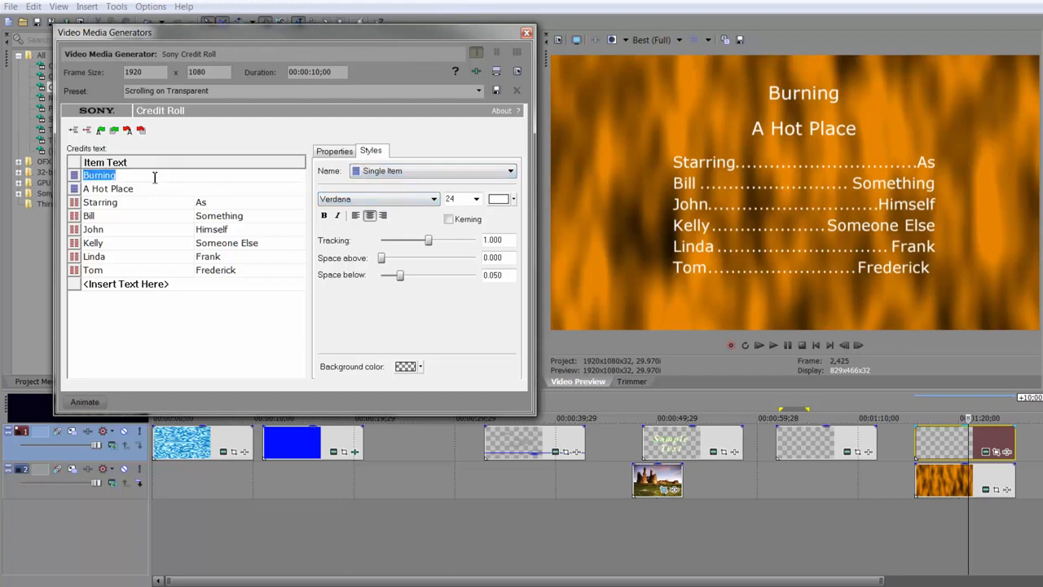
left_click(497, 204)
left_click(550, 258)
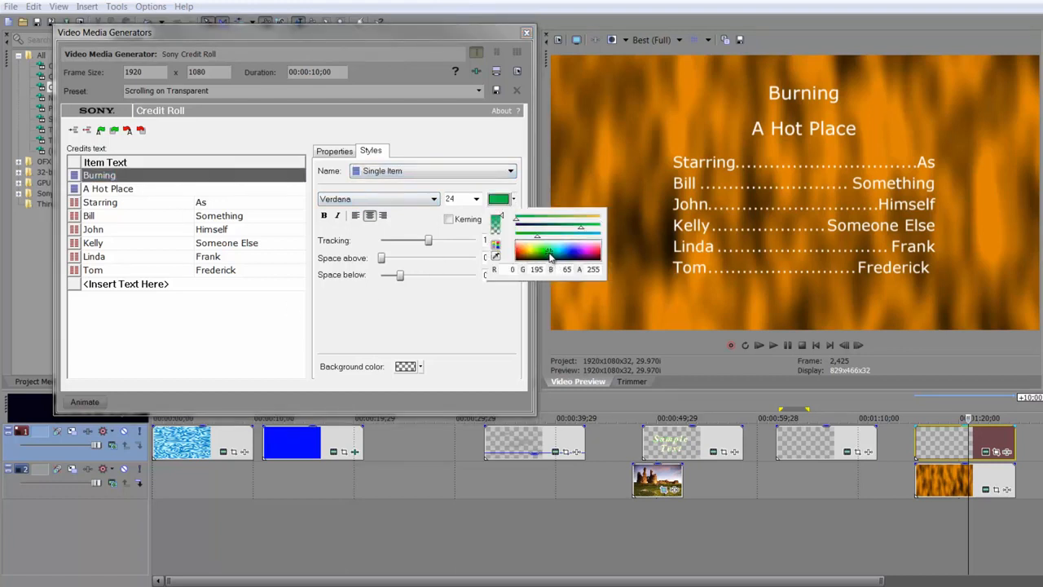
left_click(546, 259)
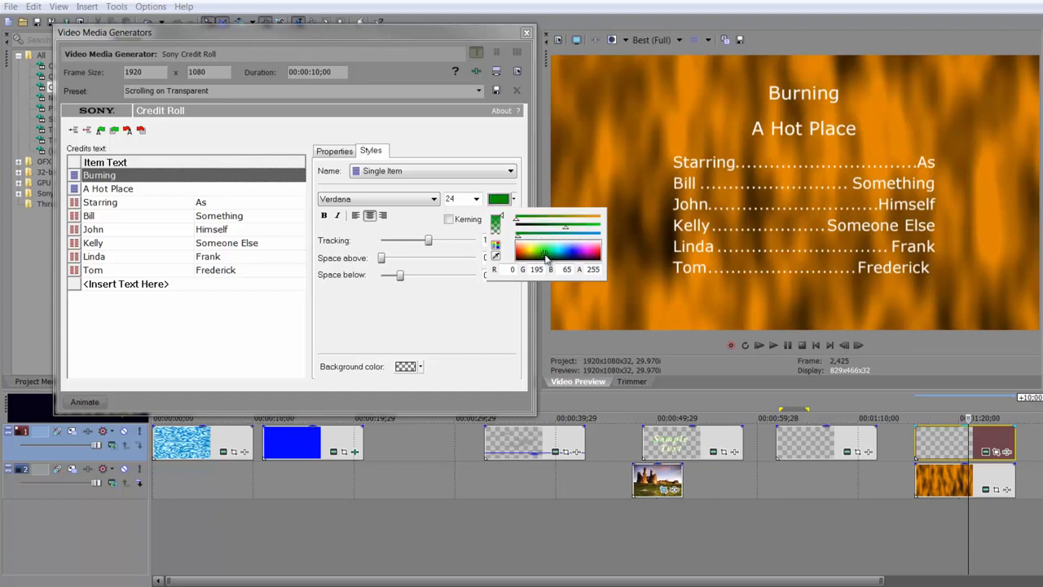
left_click(501, 319)
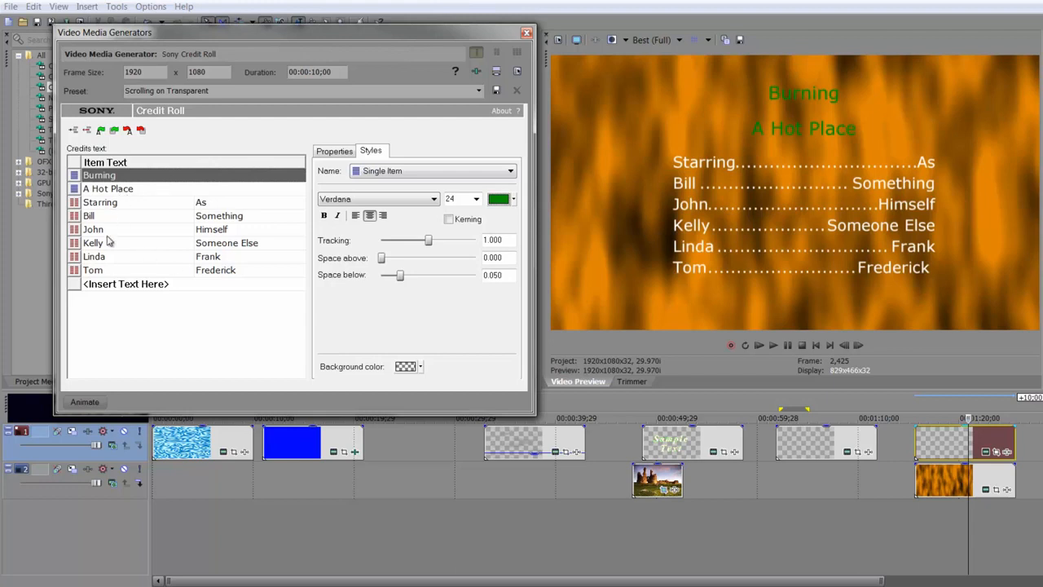
Step: With the "Starring" row selected, choose the Single Item style and set its text color to blue
left_click(112, 205)
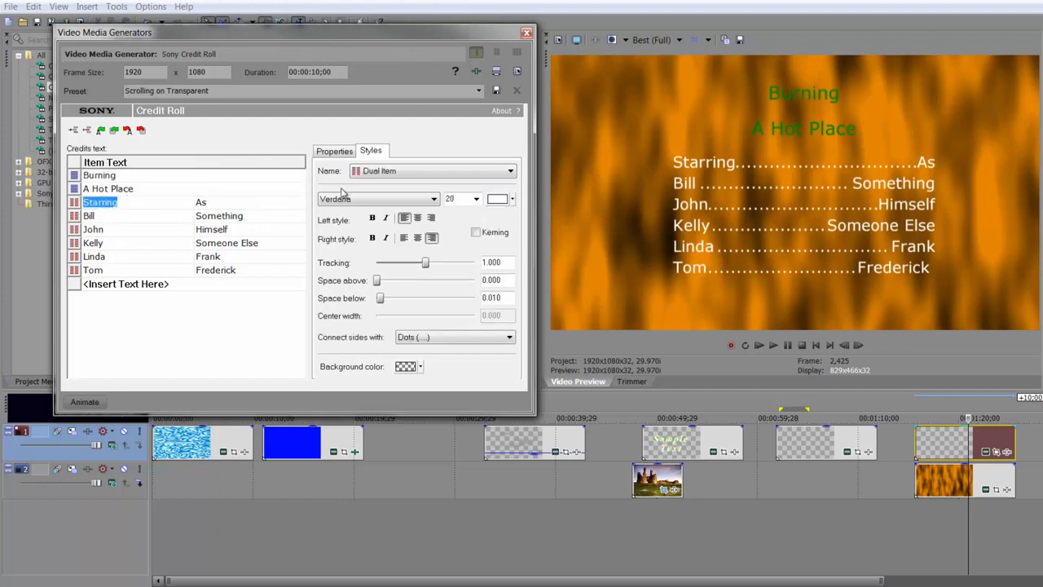
left_click(387, 175)
left_click(380, 193)
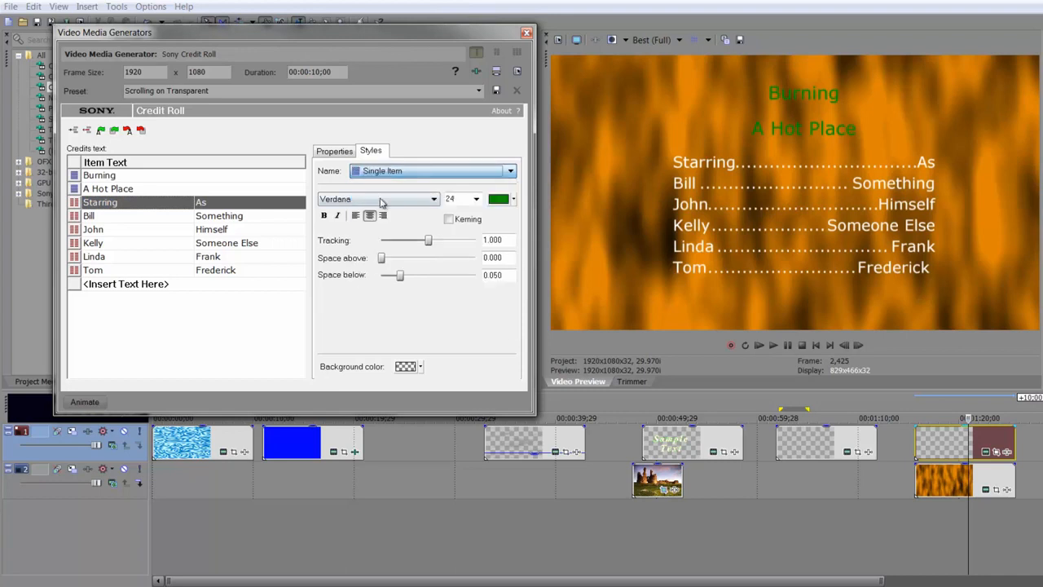
left_click(501, 199)
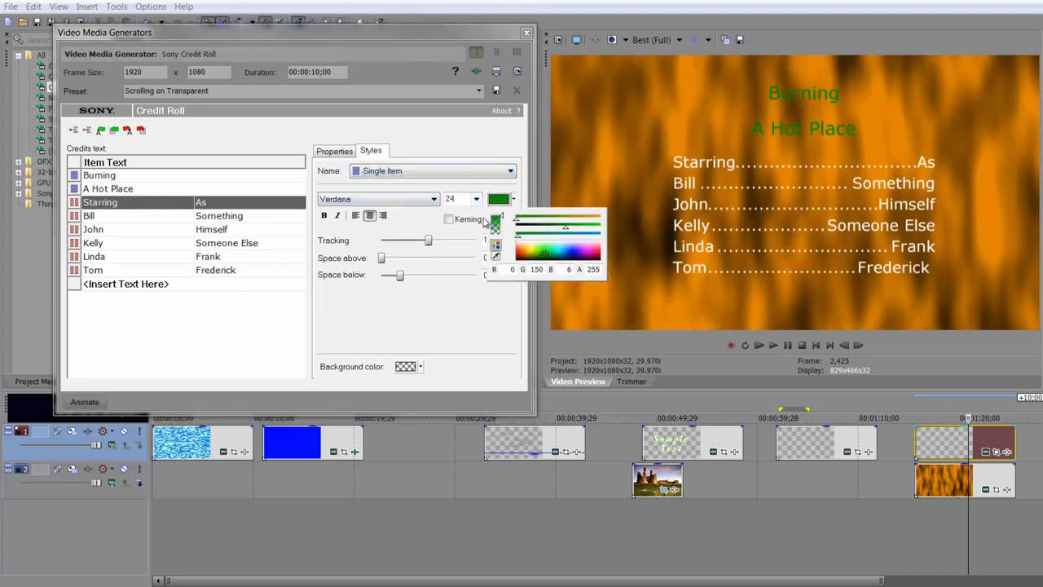
left_click_drag(575, 257, 570, 256)
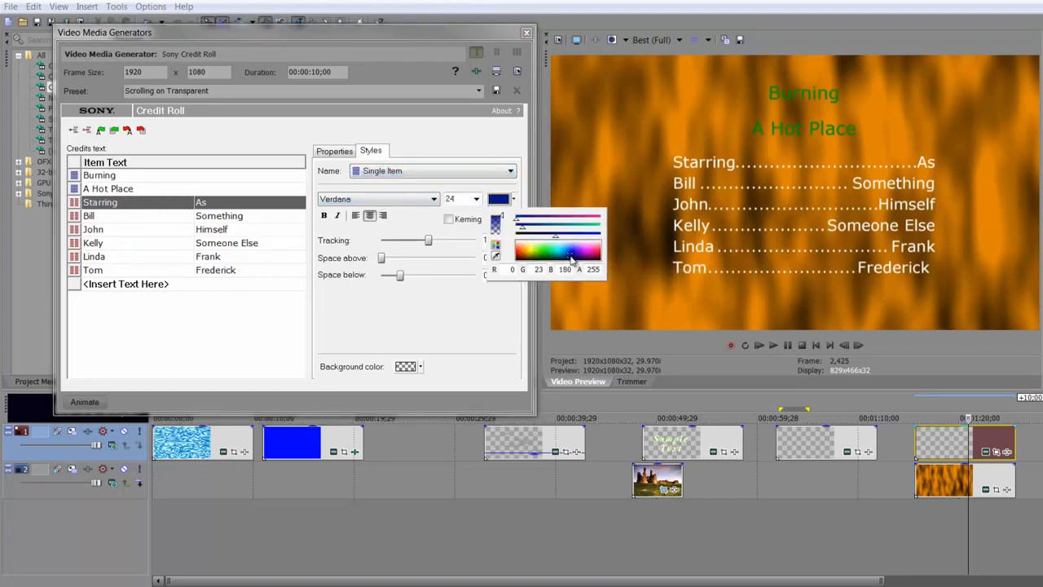
left_click(411, 318)
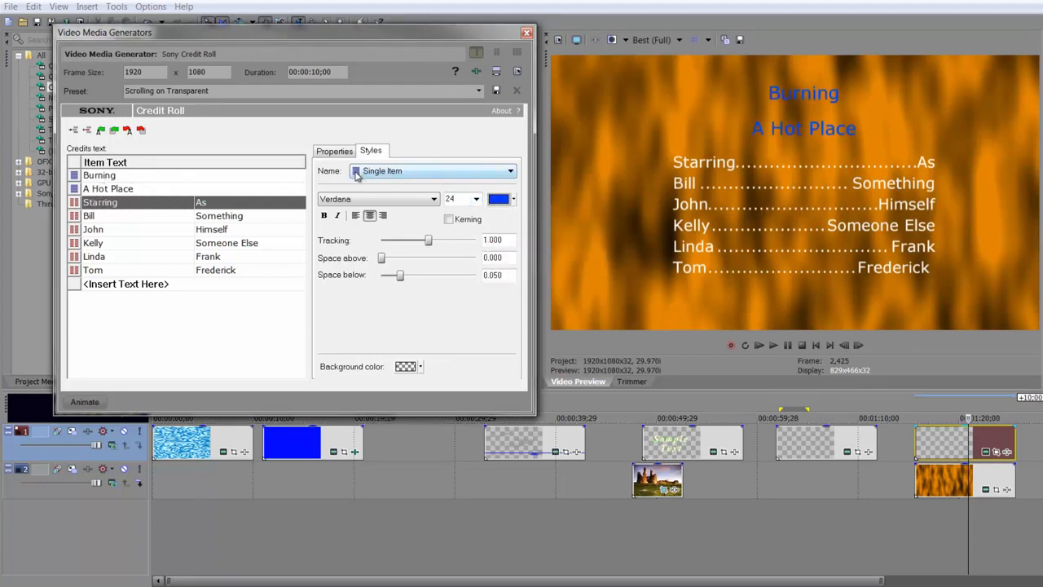
Step: Assign the Header style to the "Burning" row and the Single Item style to the "Starring" row
left_click(73, 204)
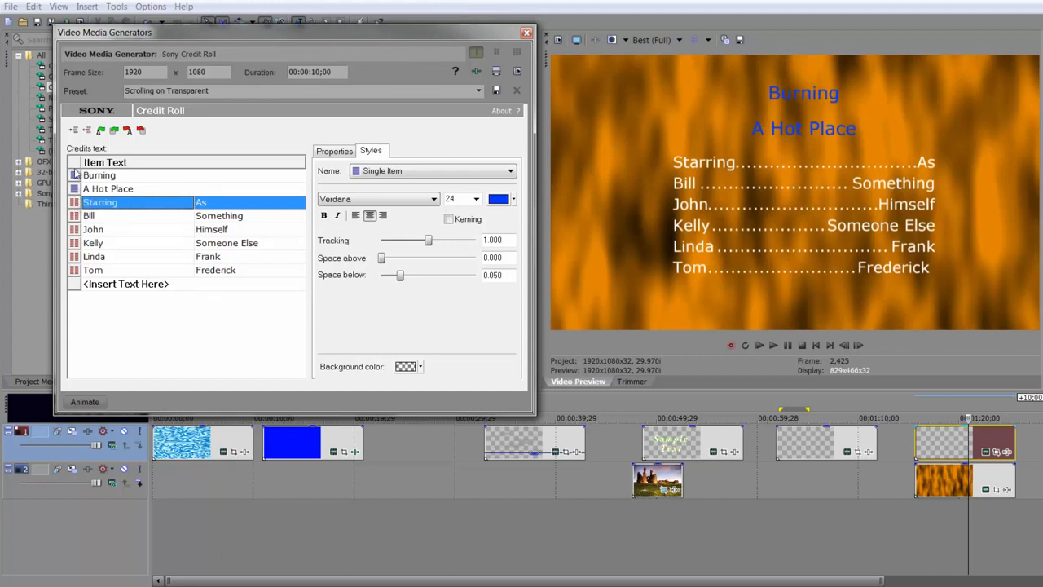
left_click(74, 176)
left_click(90, 176)
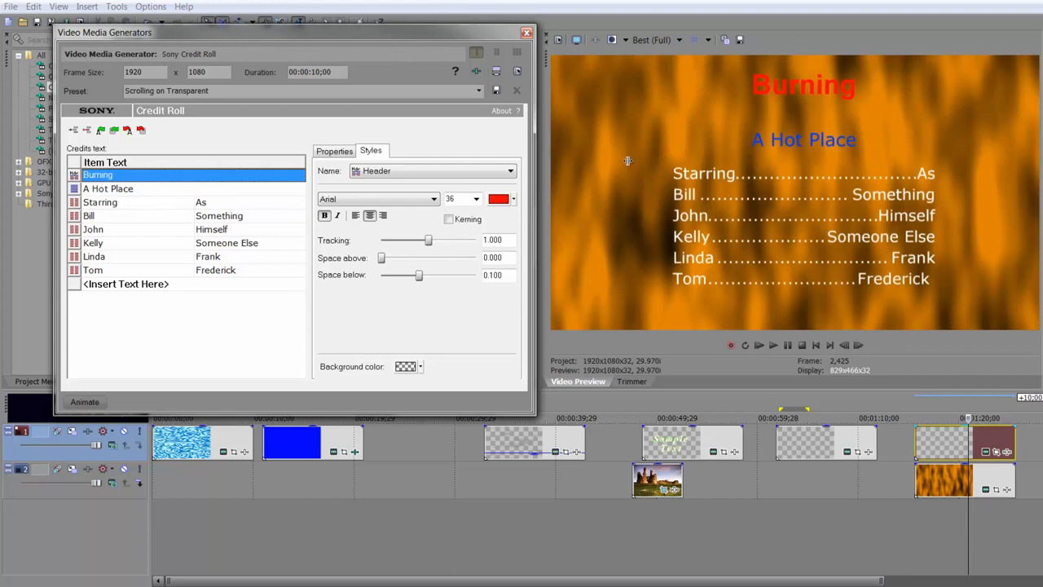
left_click(75, 202)
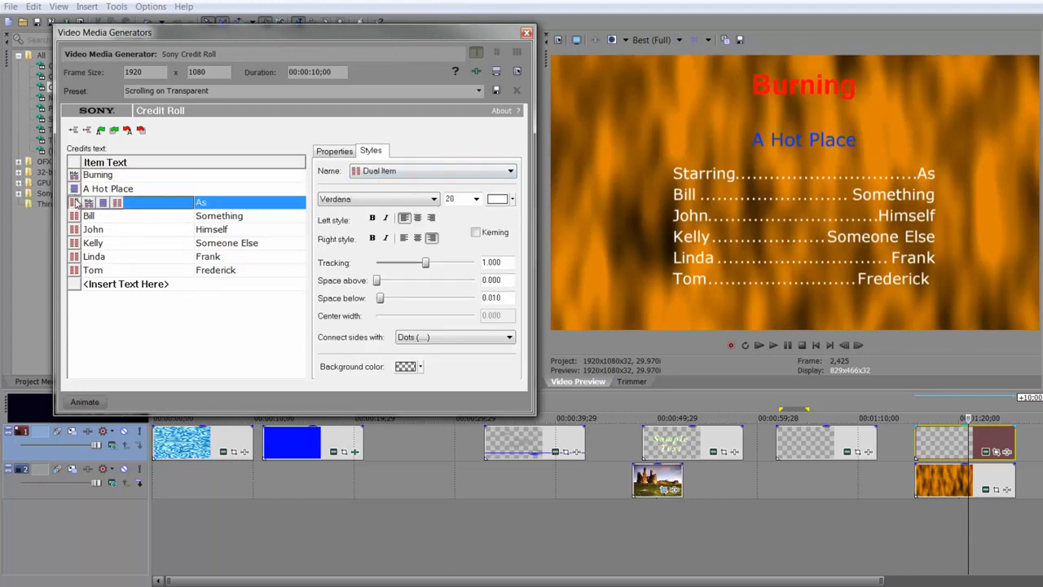
left_click(103, 202)
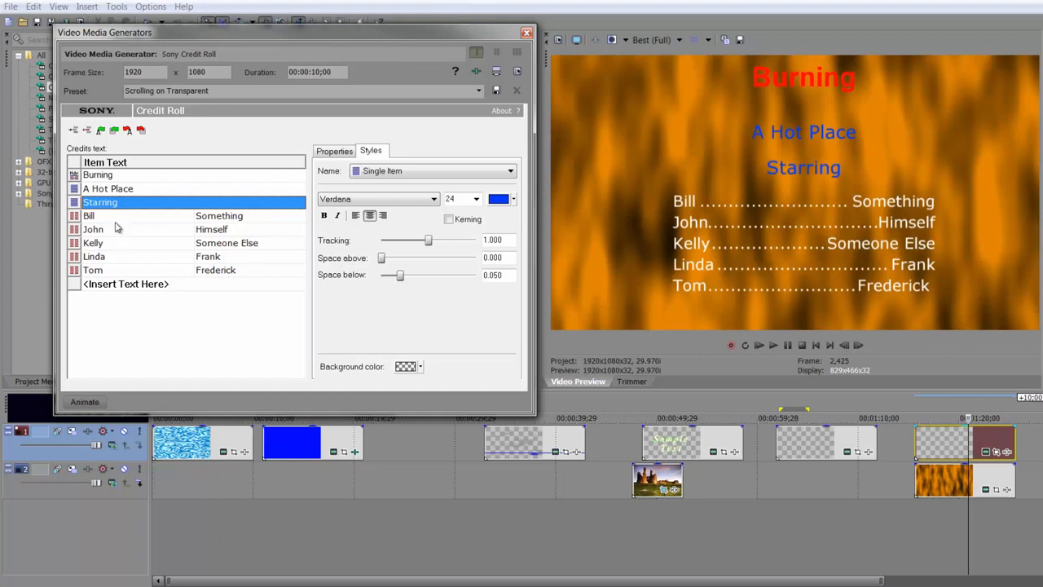
Step: Insert "As ..." before "Something" in the second column of the first dual-item credit row
left_click(199, 220)
left_click(199, 217)
left_click(199, 217)
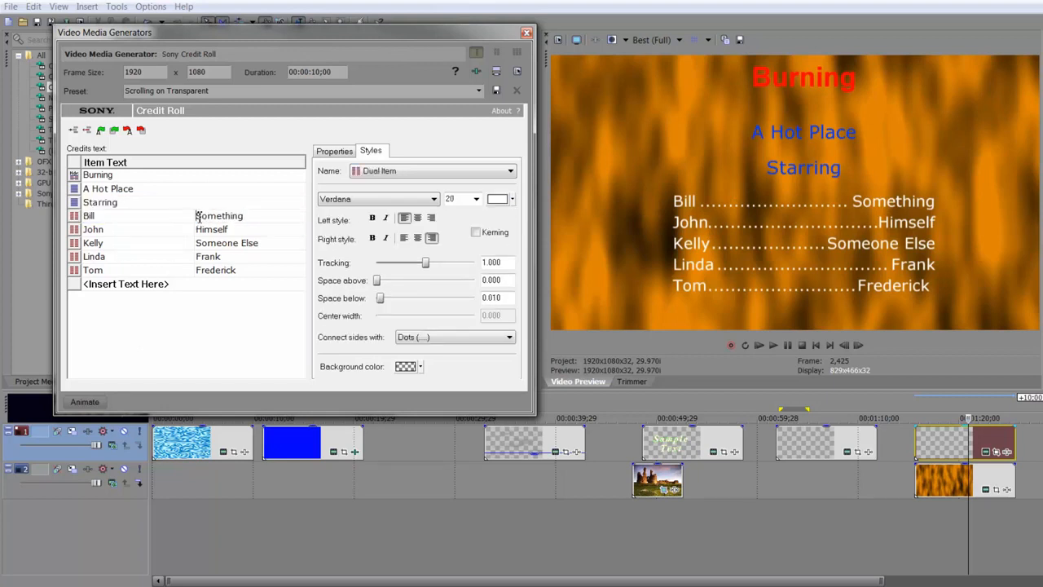
type("As ...")
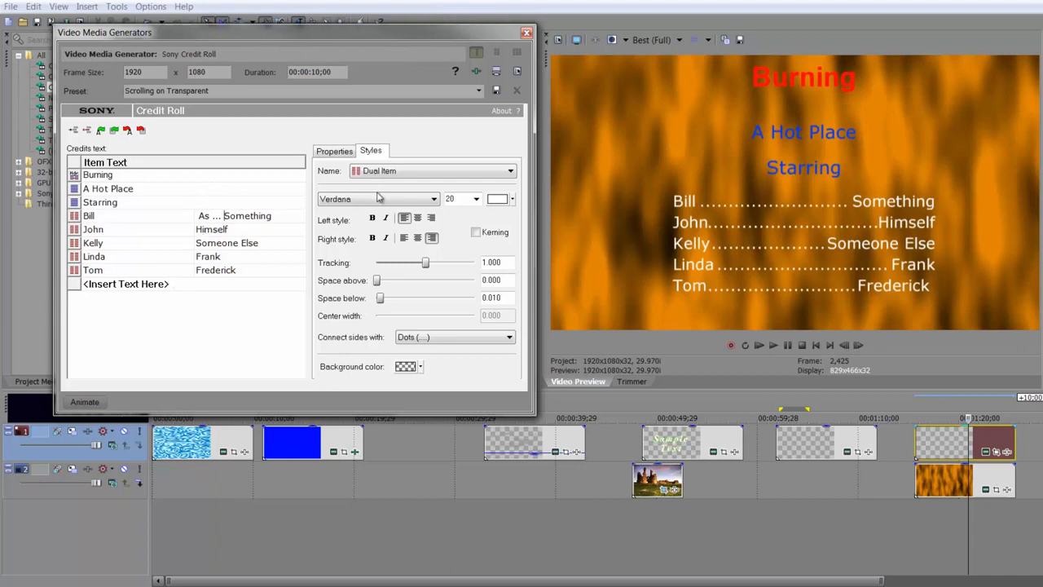
Step: Set the Dual Item style's text color to light blue and its font to Times New Roman
left_click(495, 200)
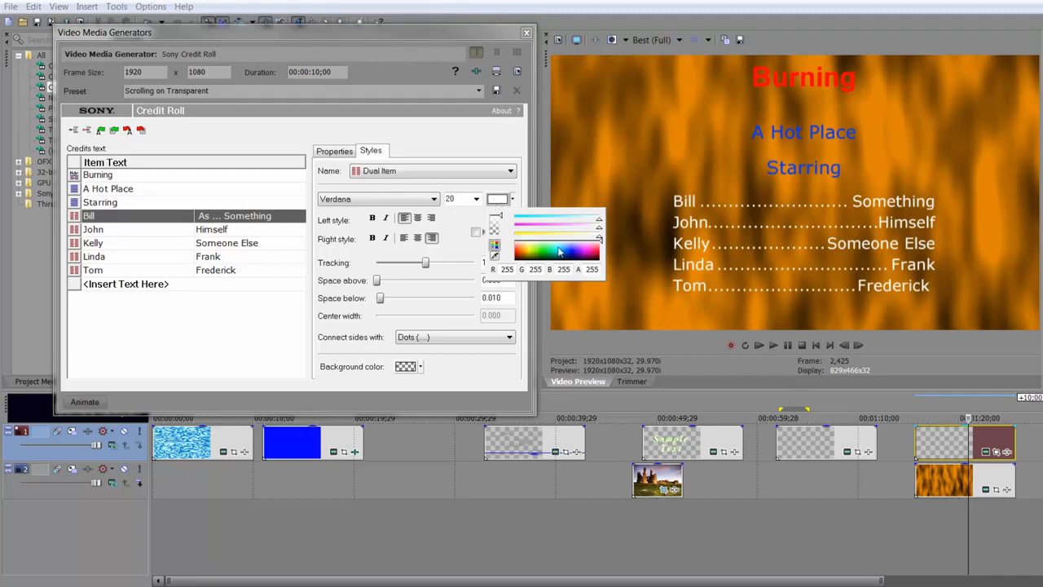
left_click_drag(523, 251, 559, 251)
left_click(432, 251)
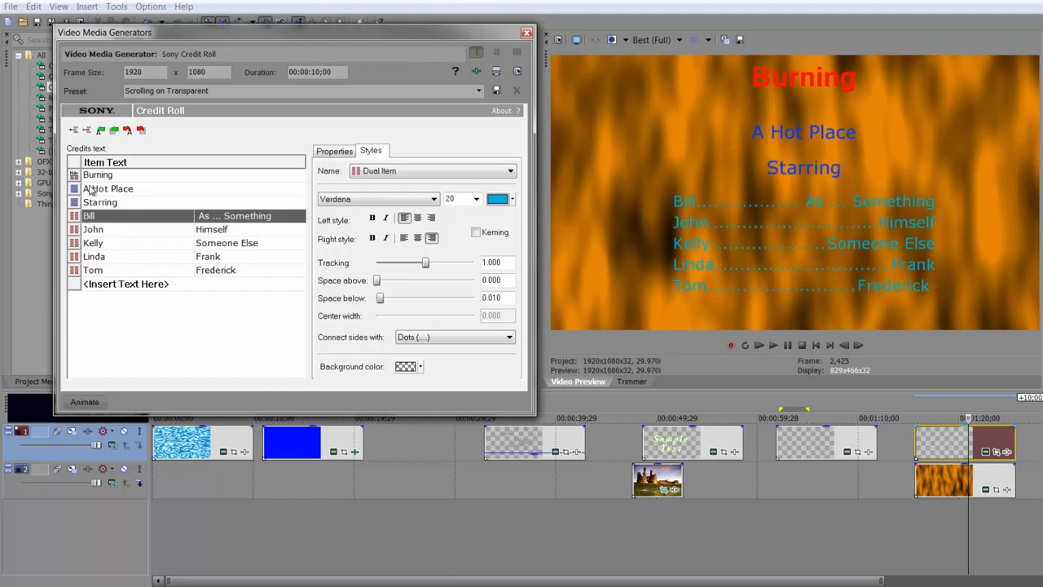
left_click(402, 173)
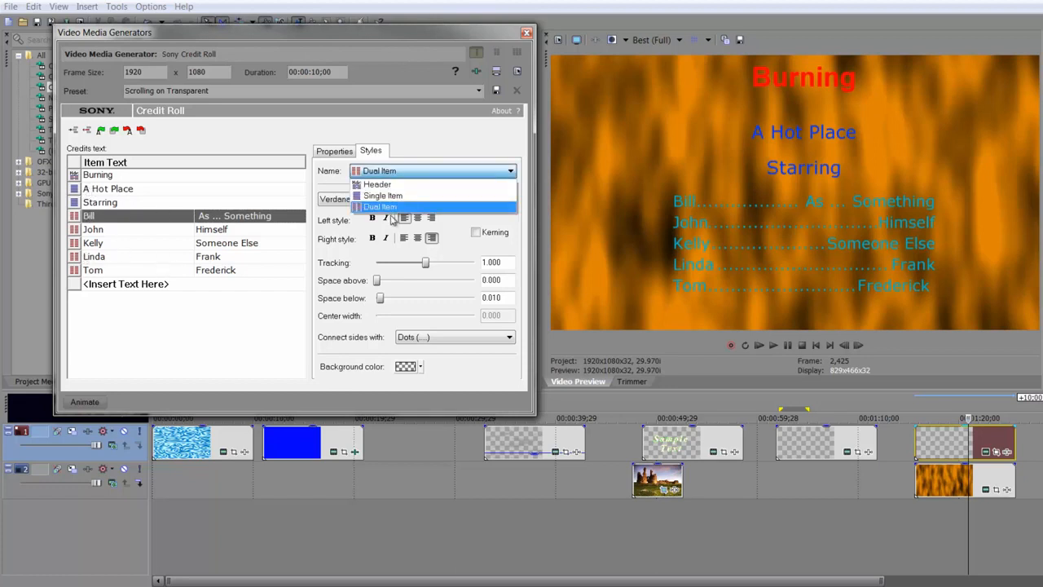
left_click(407, 173)
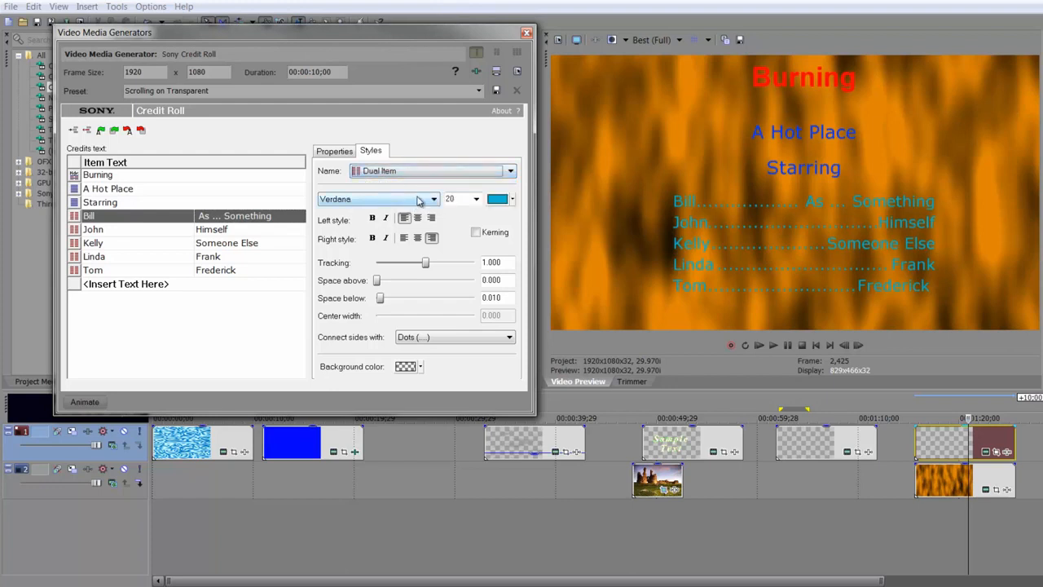
left_click(418, 200)
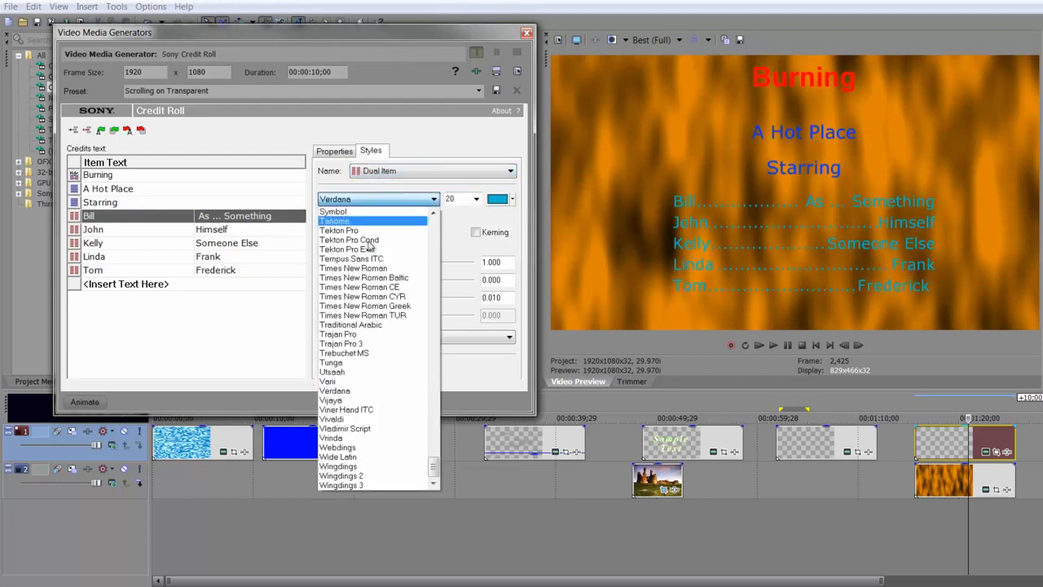
left_click(367, 269)
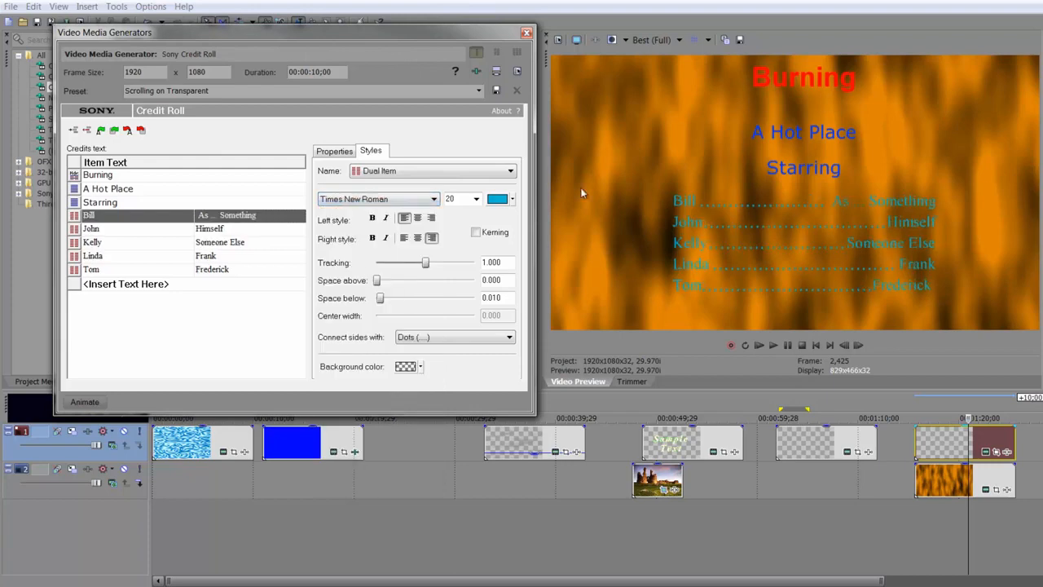
Step: Set the Header style's font to Myriad Pro and its size to 72
left_click(387, 179)
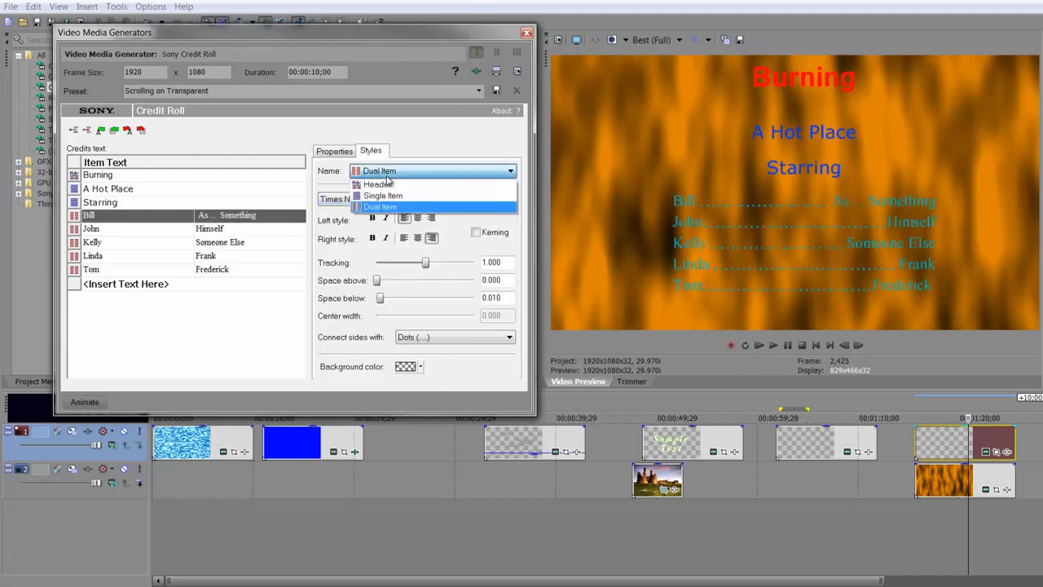
left_click(384, 197)
left_click(384, 200)
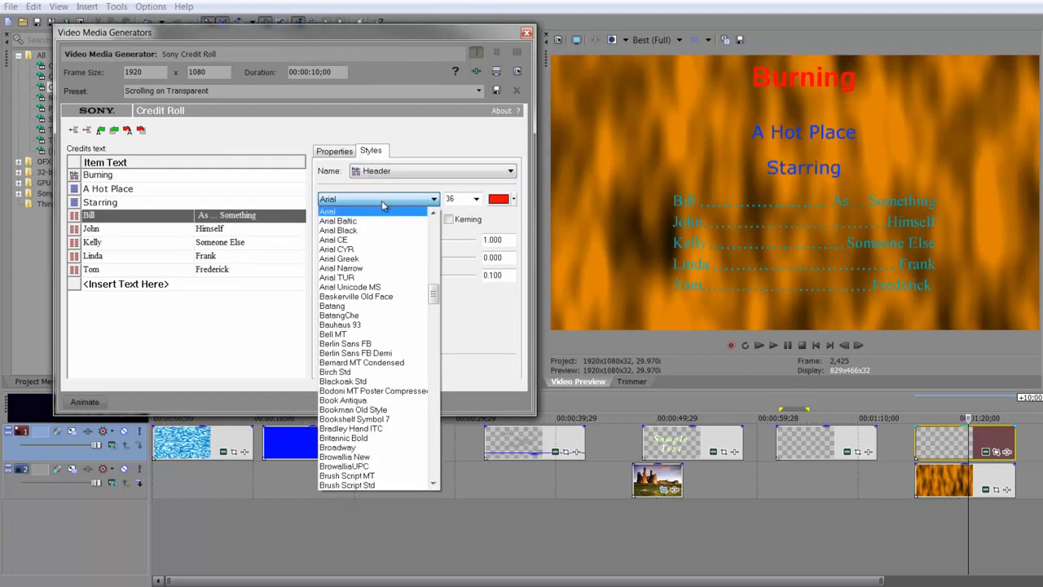
left_click_drag(433, 216, 432, 423)
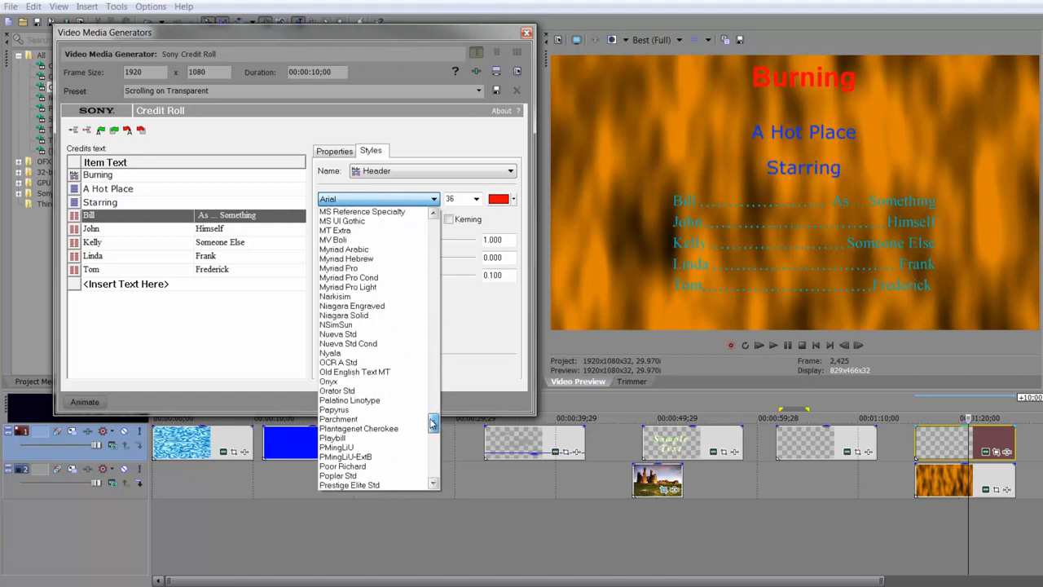
left_click(363, 269)
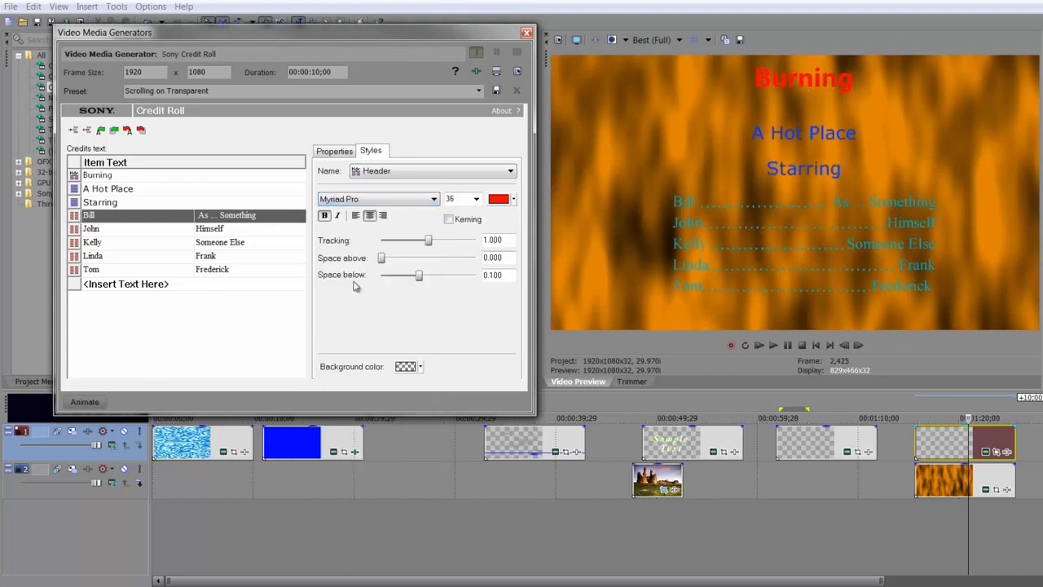
left_click(476, 199)
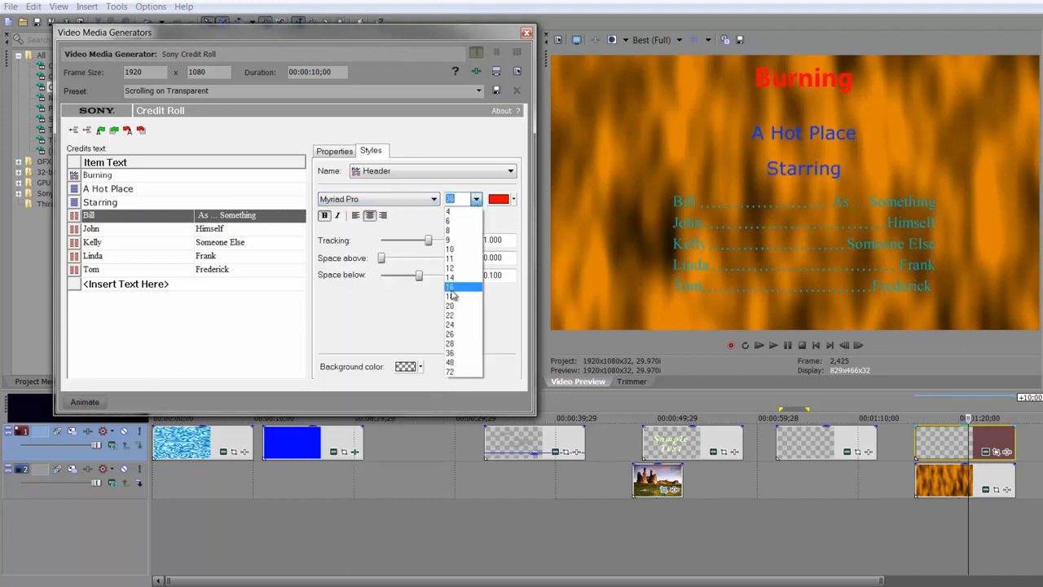
left_click(453, 373)
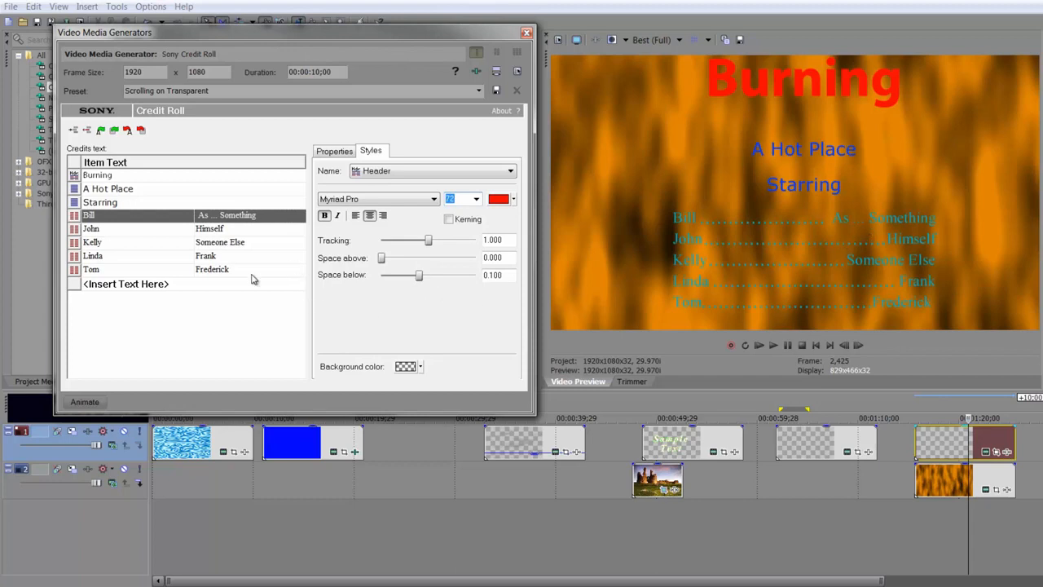
Step: Export the credits text to the Desktop as a text file named Credit Roll2.txt
left_click(127, 132)
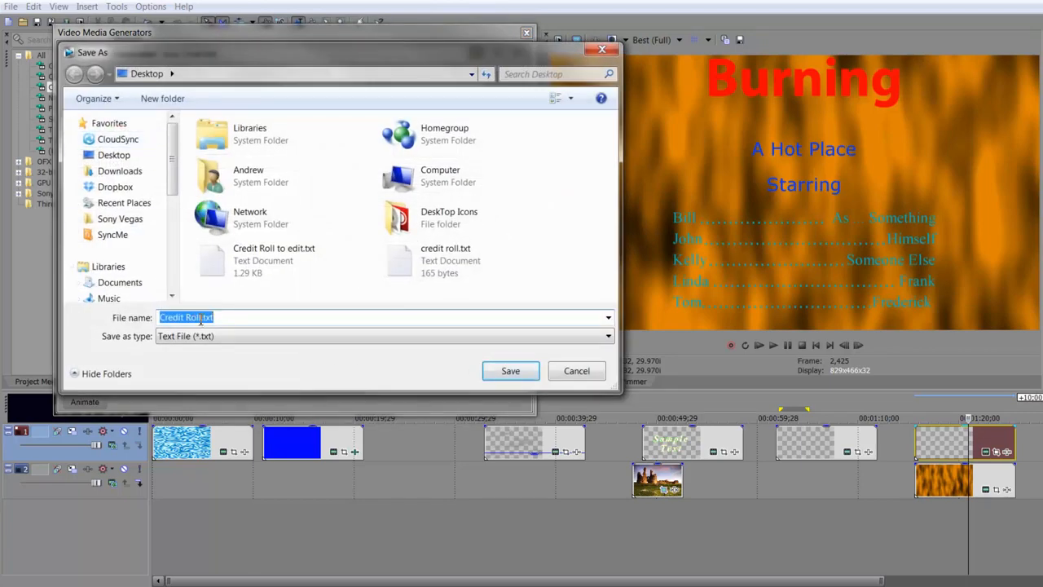
left_click(204, 317)
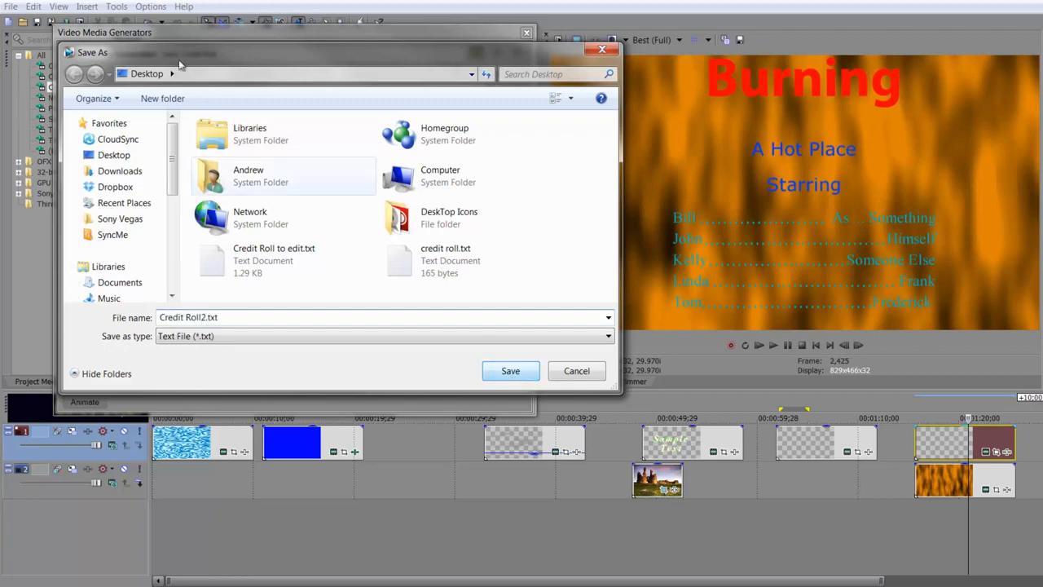
left_click(510, 369)
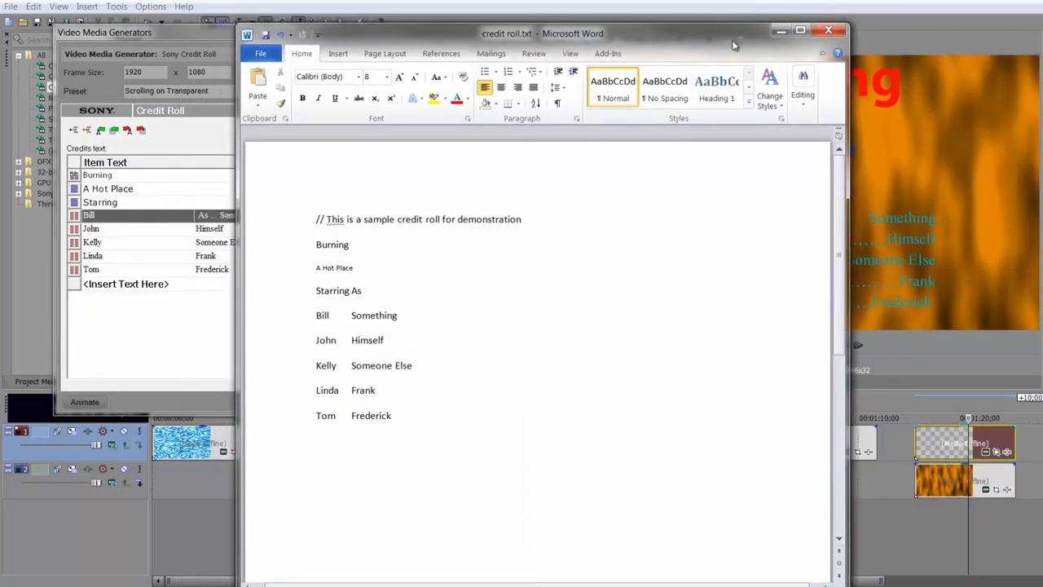
Step: Switch to Microsoft Word and open Credit Roll2.txt from the Desktop using the Unicode text encoding
left_click(229, 46)
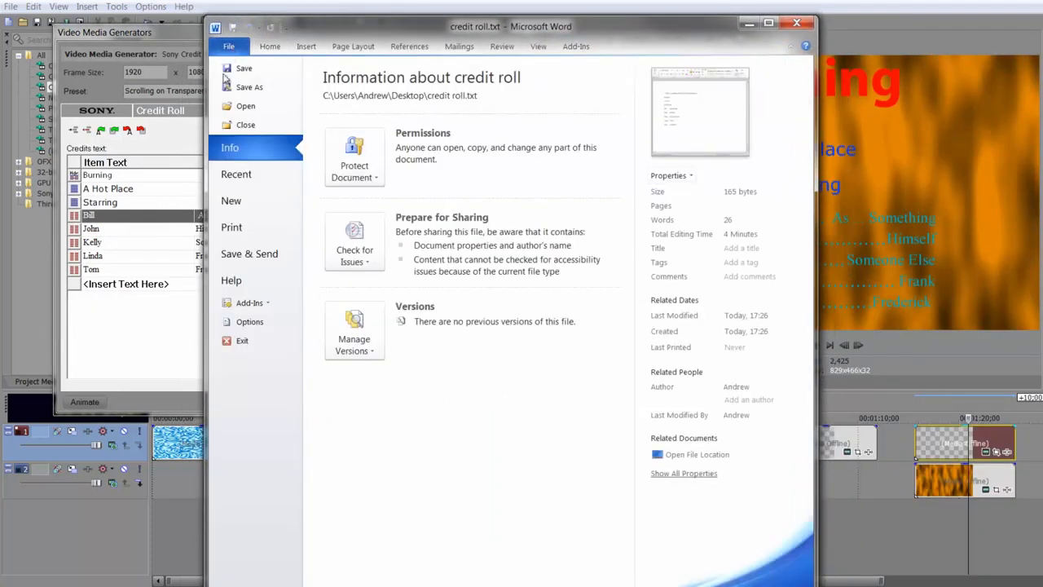
key("Escape")
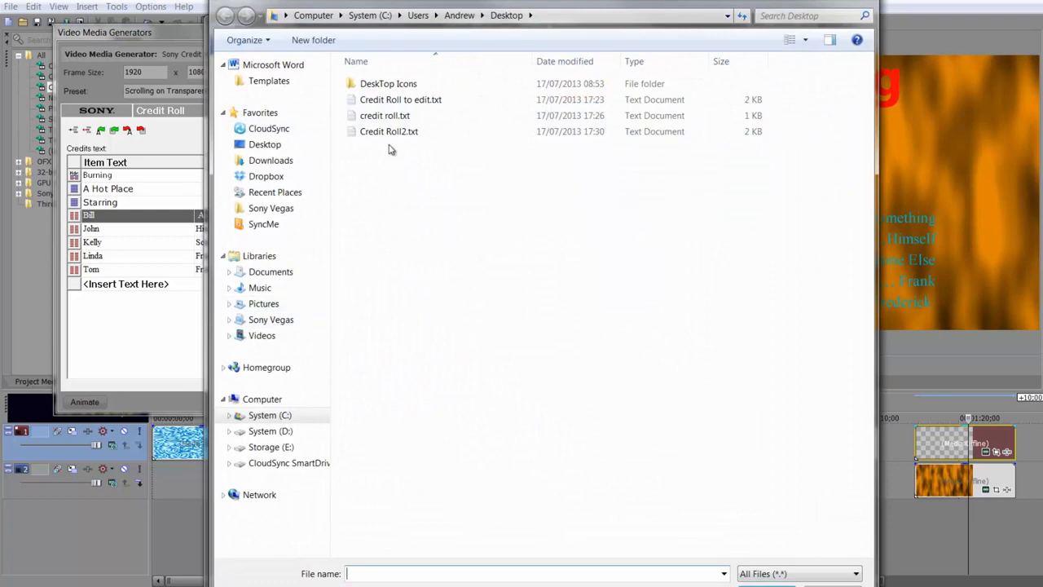
double_click(389, 132)
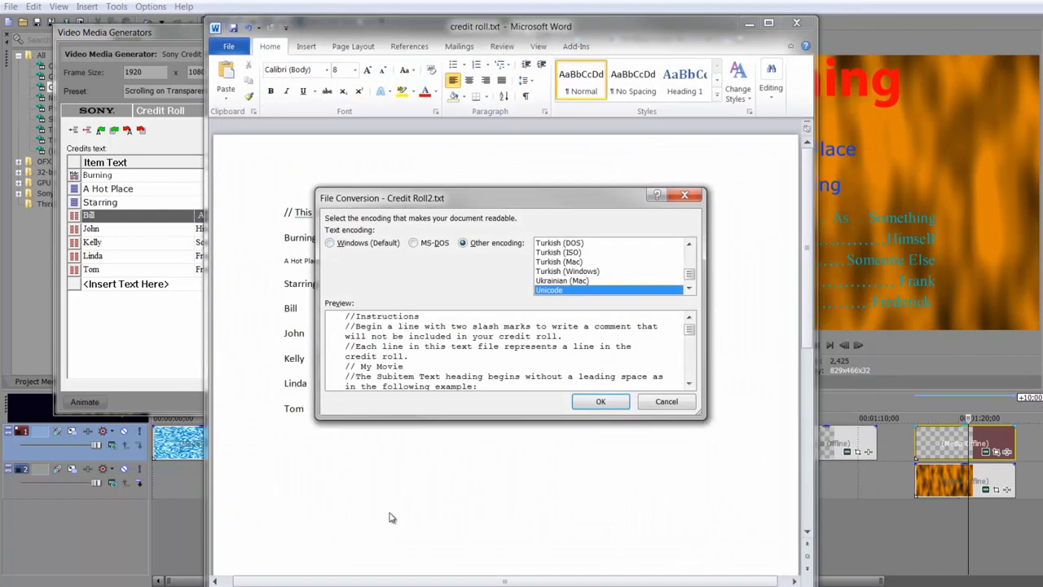
left_click(329, 243)
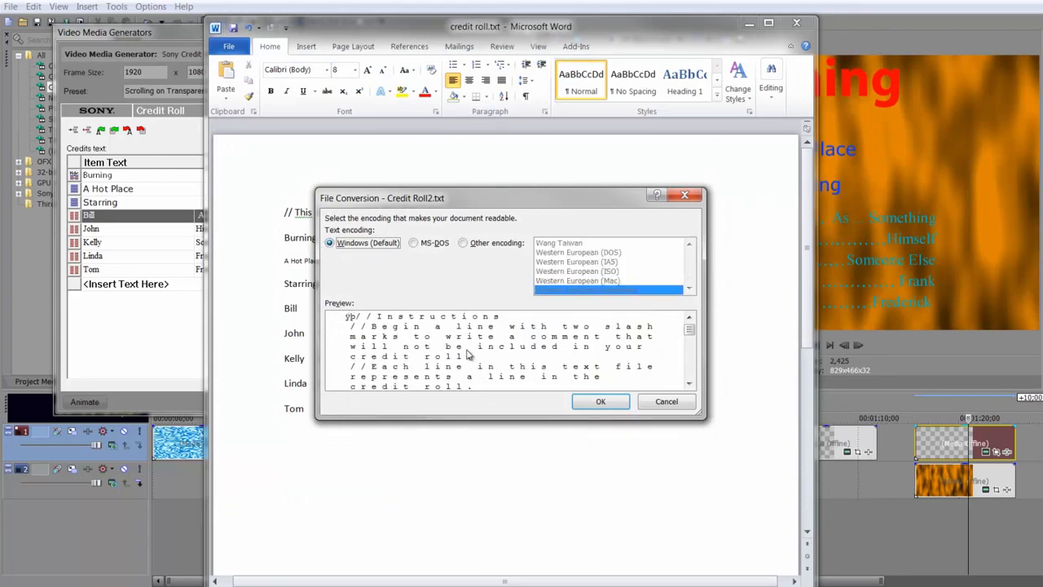
left_click(464, 243)
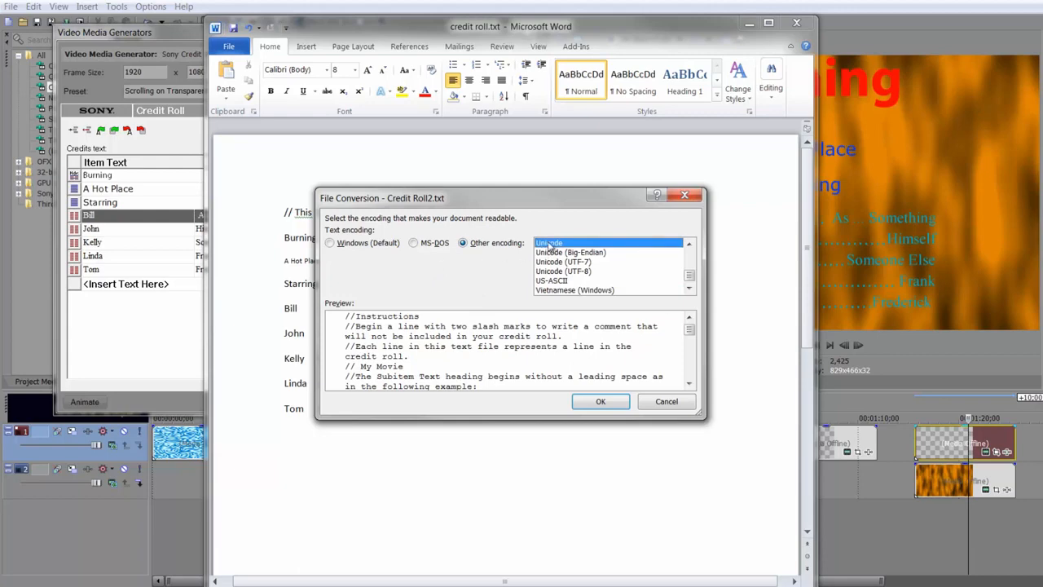
left_click(601, 402)
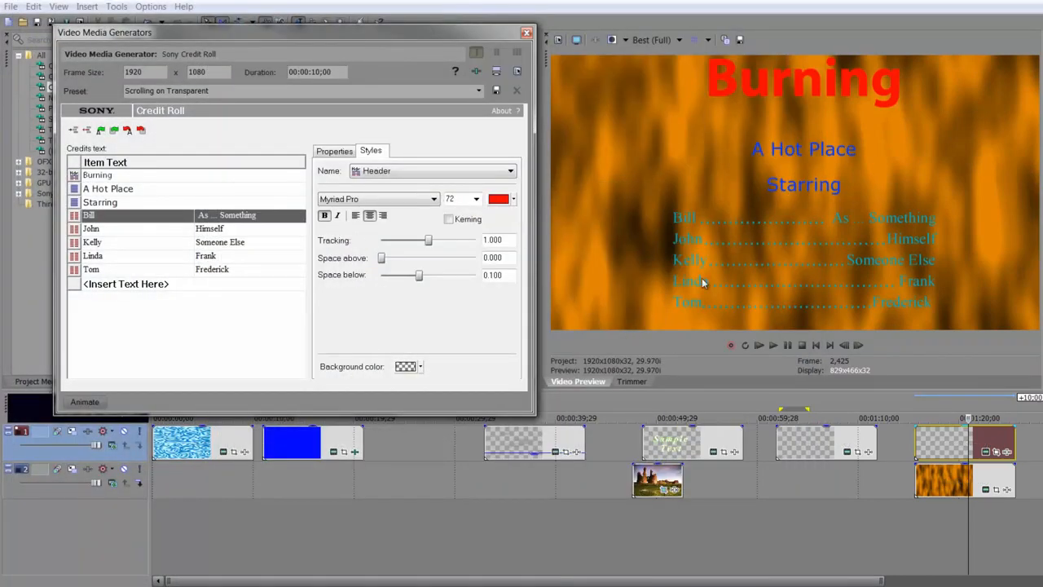
Step: Set the credit roll's background color to semi-transparent black by raising its opacity
left_click(418, 368)
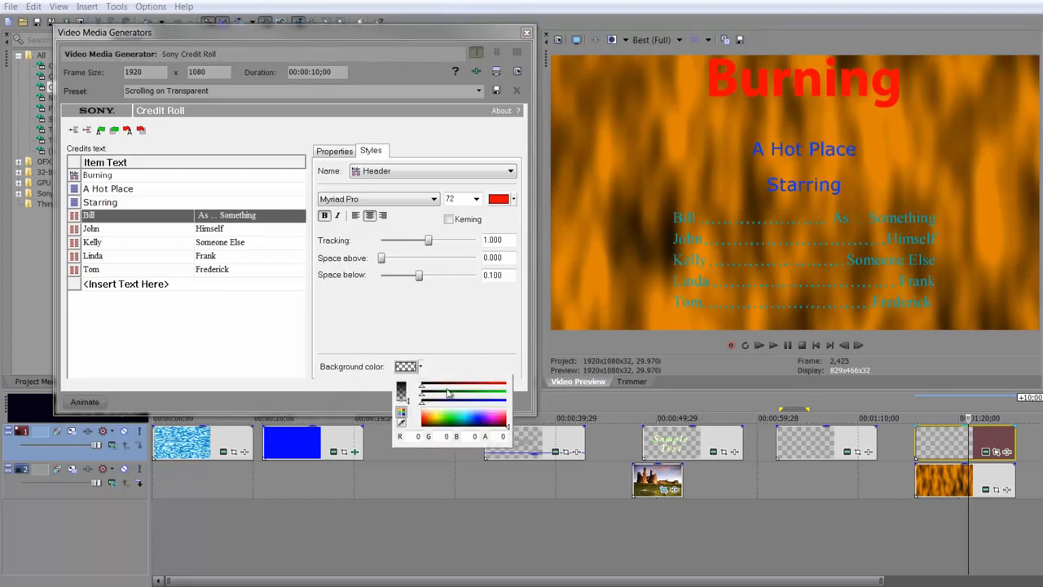
left_click_drag(407, 400, 406, 390)
left_click(459, 347)
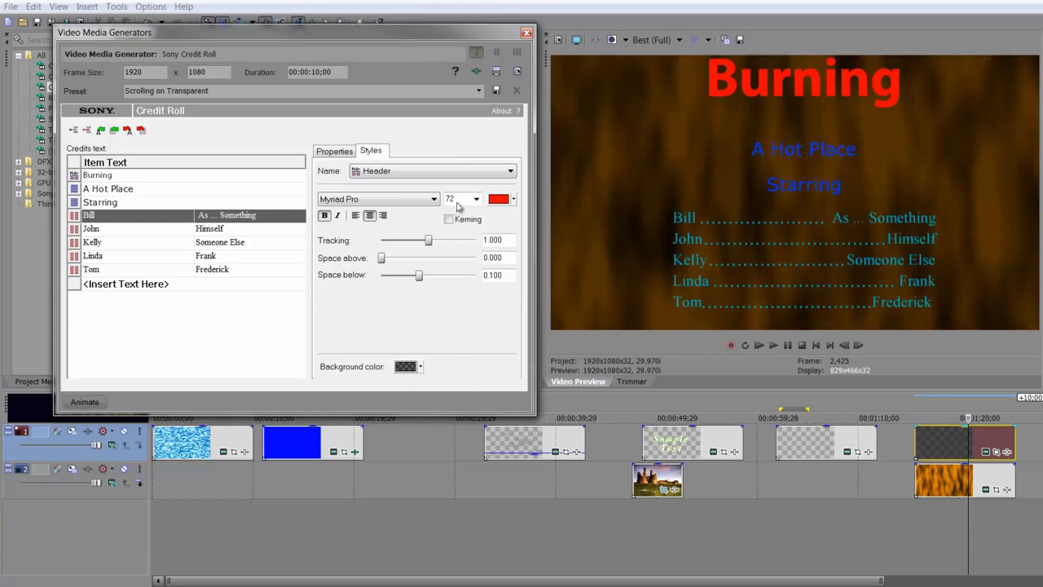
Step: Export the credit roll to the Desktop as Credit Roll.xml and close the media generator window
left_click(141, 131)
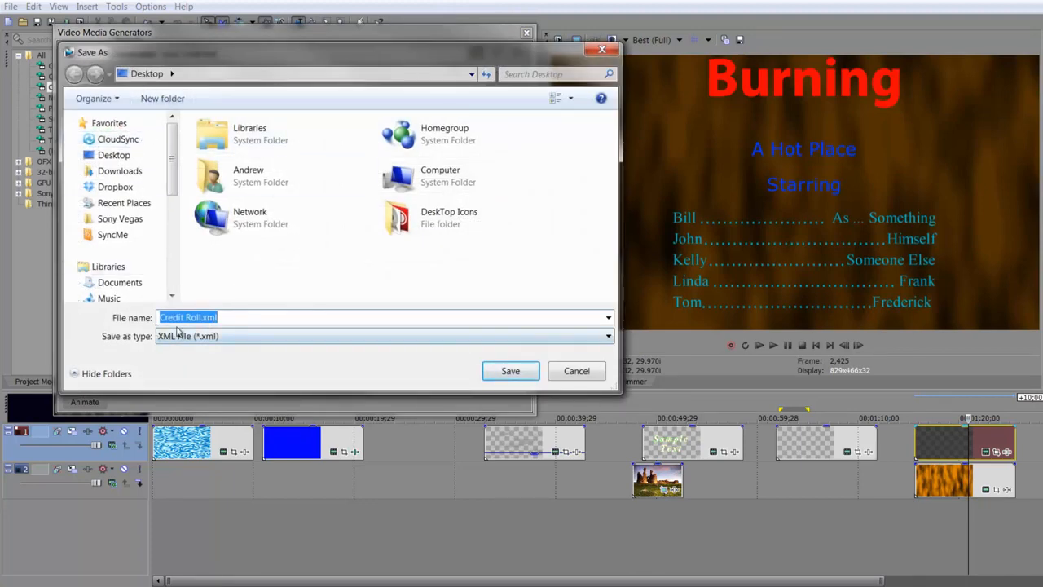
left_click(518, 374)
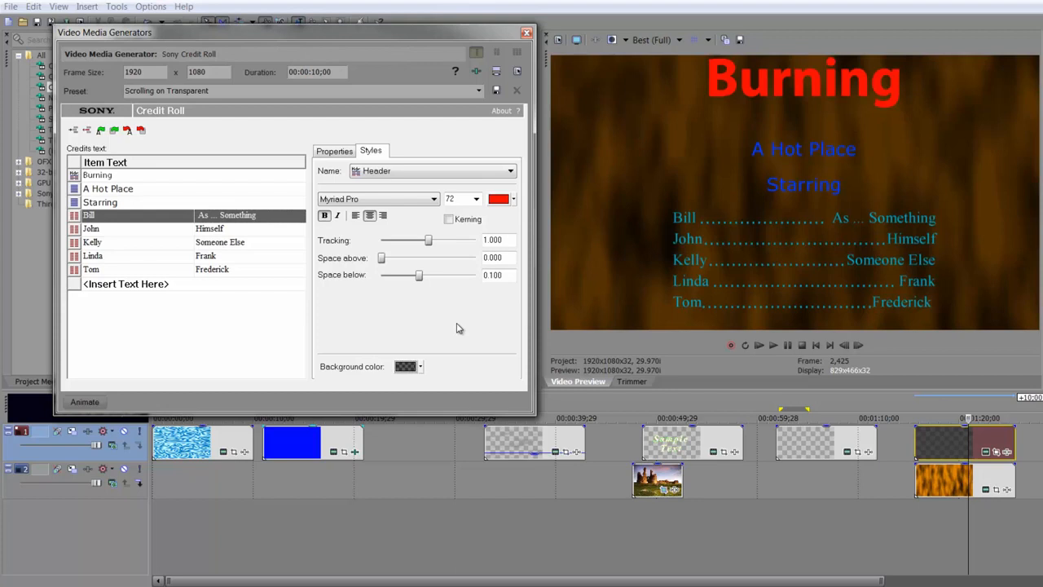
left_click(526, 35)
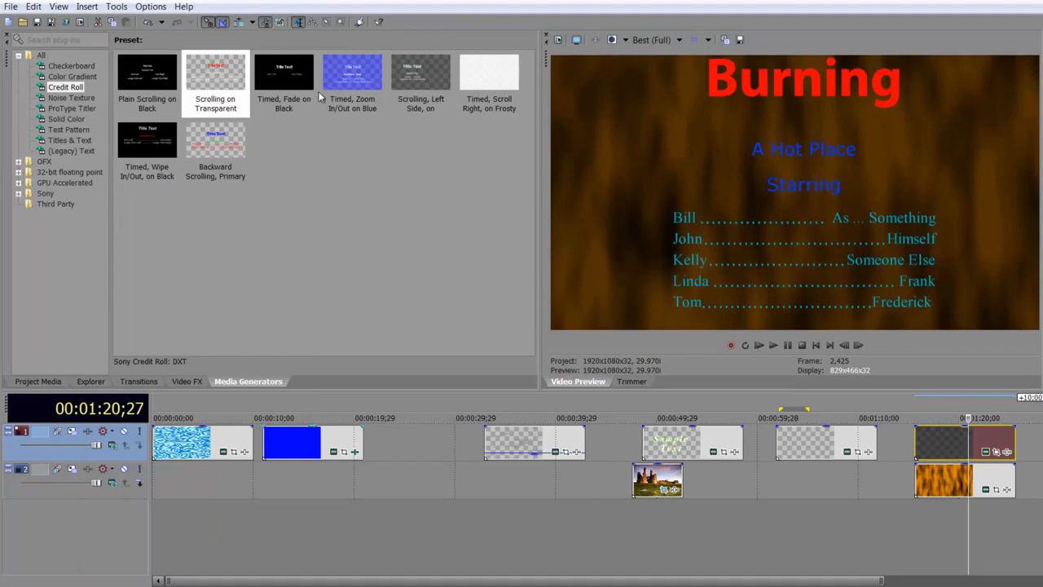